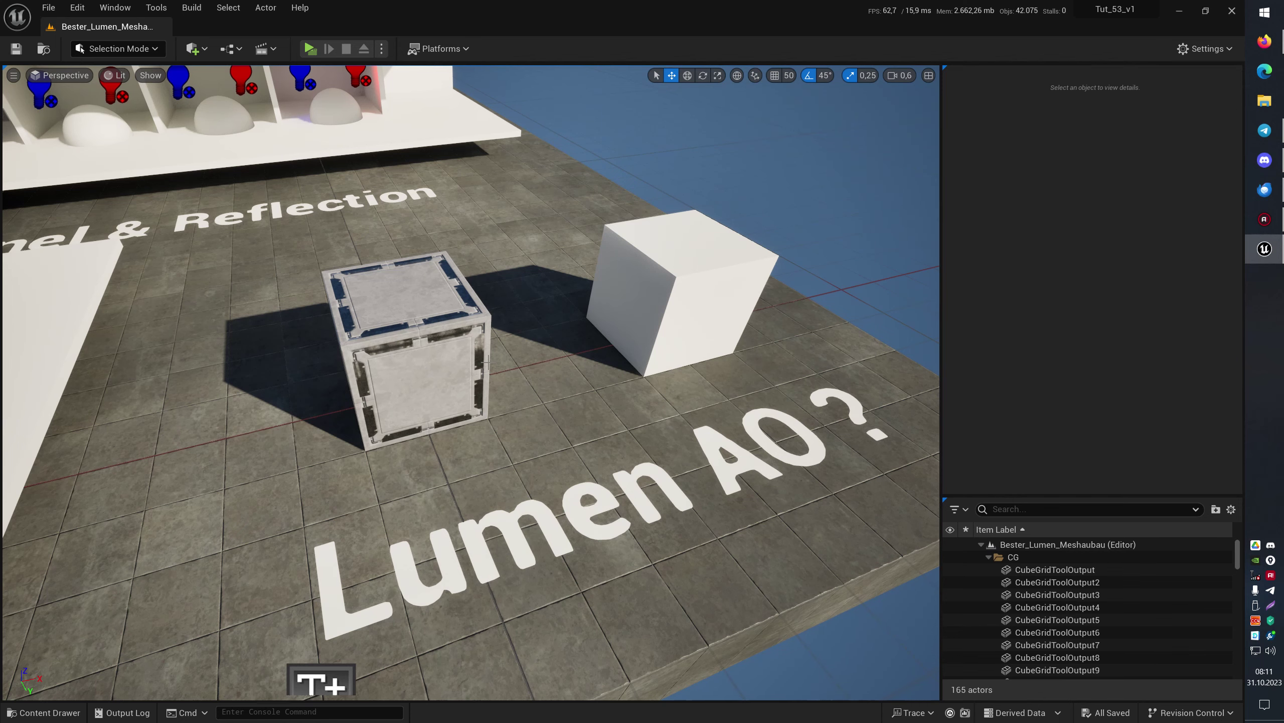
- Select the tech-panel cube and browse the StarterContent folder in the content drawer
{"action": "right_click_drag", "start_coordinate": [487, 363], "coordinate": [11, 89]}
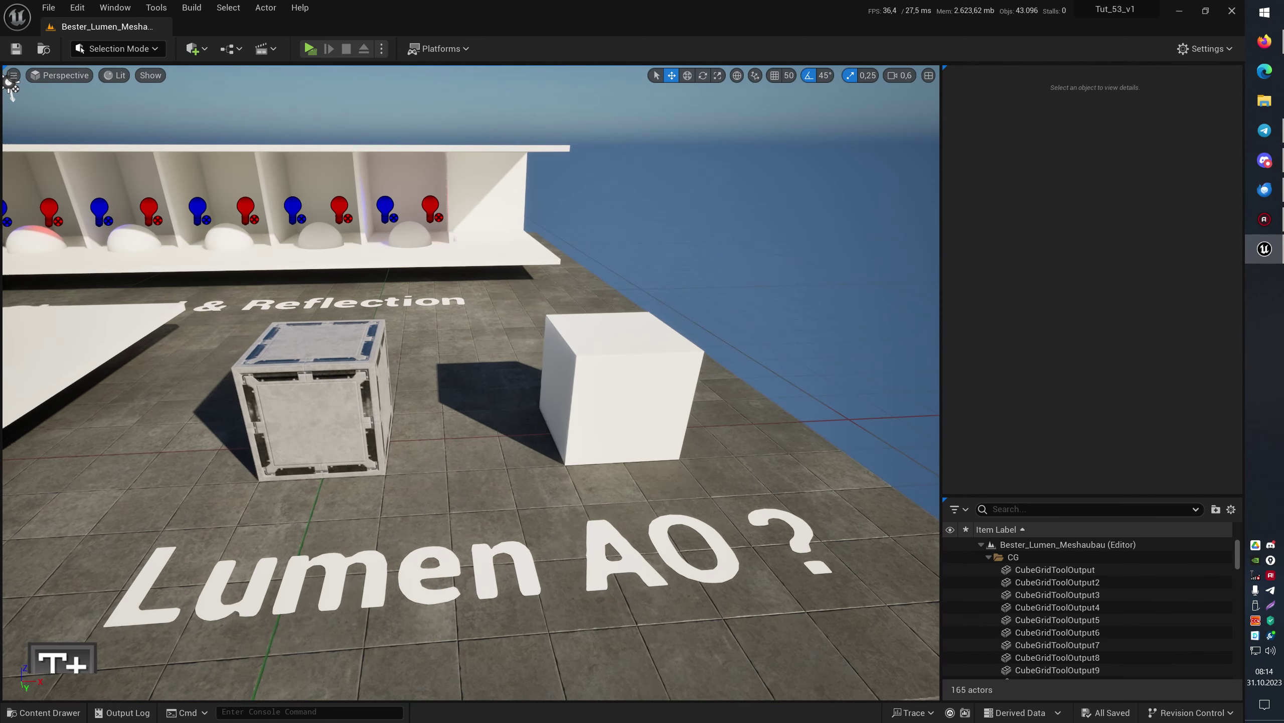
{"action": "left_click", "coordinate": [359, 362]}
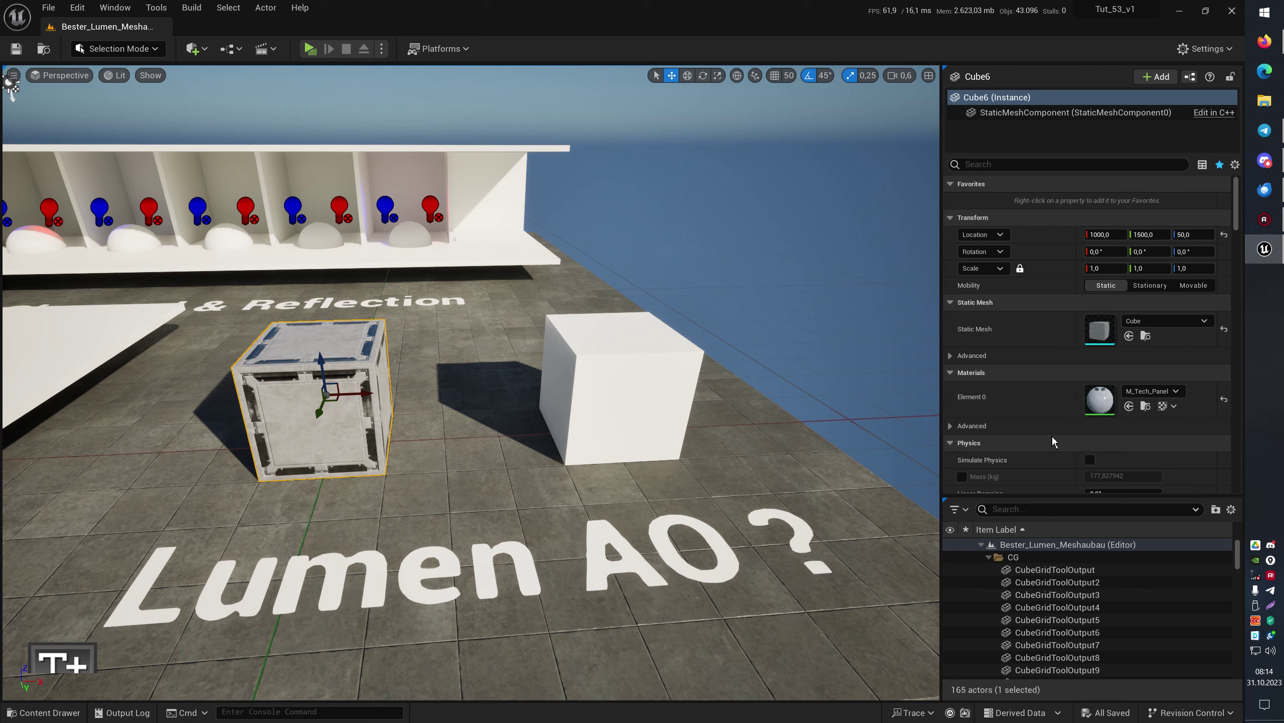
{"action": "key", "text": "ctrl+space"}
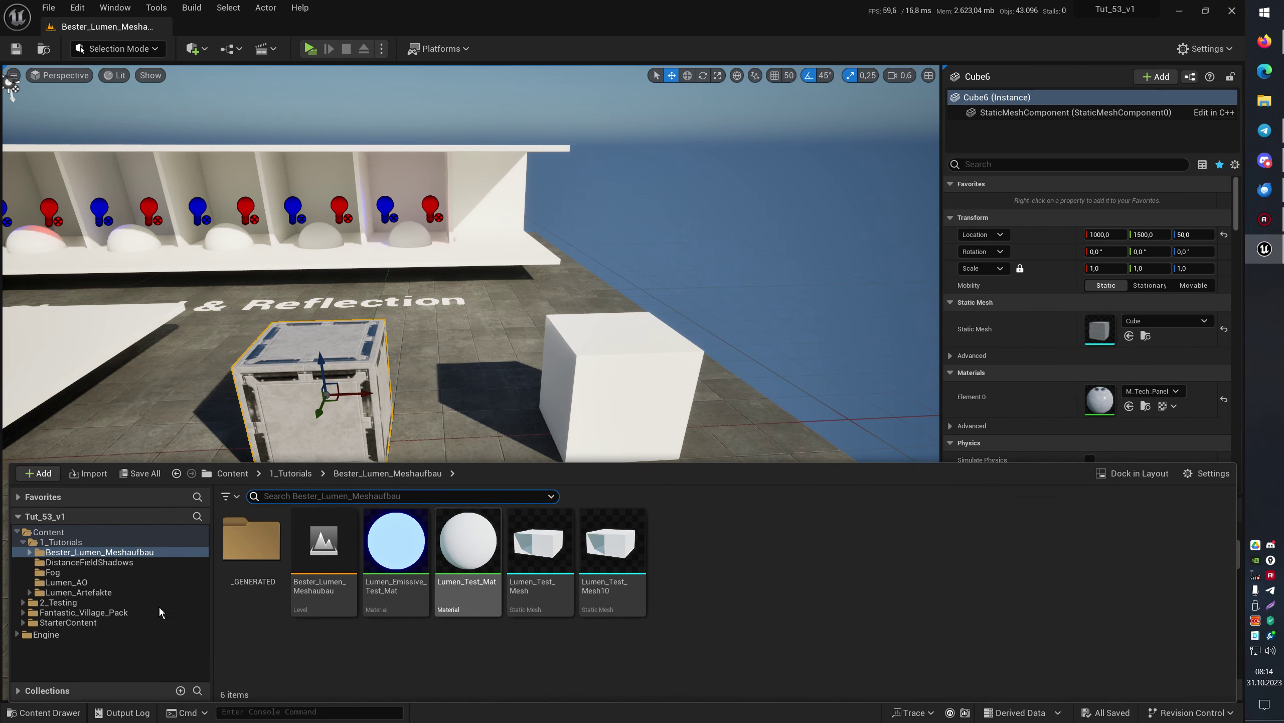
{"action": "left_click", "coordinate": [66, 622]}
{"action": "left_click", "coordinate": [779, 242]}
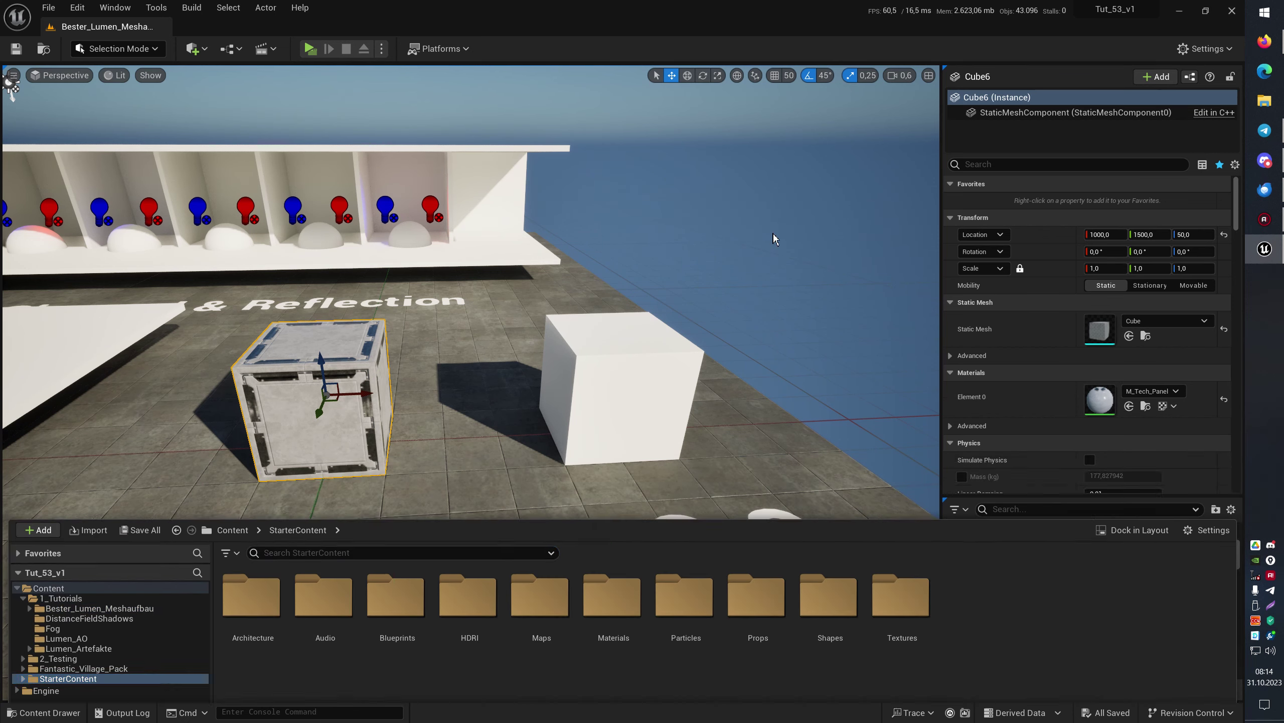
{"action": "right_click_drag", "start_coordinate": [837, 367], "coordinate": [837, 367]}
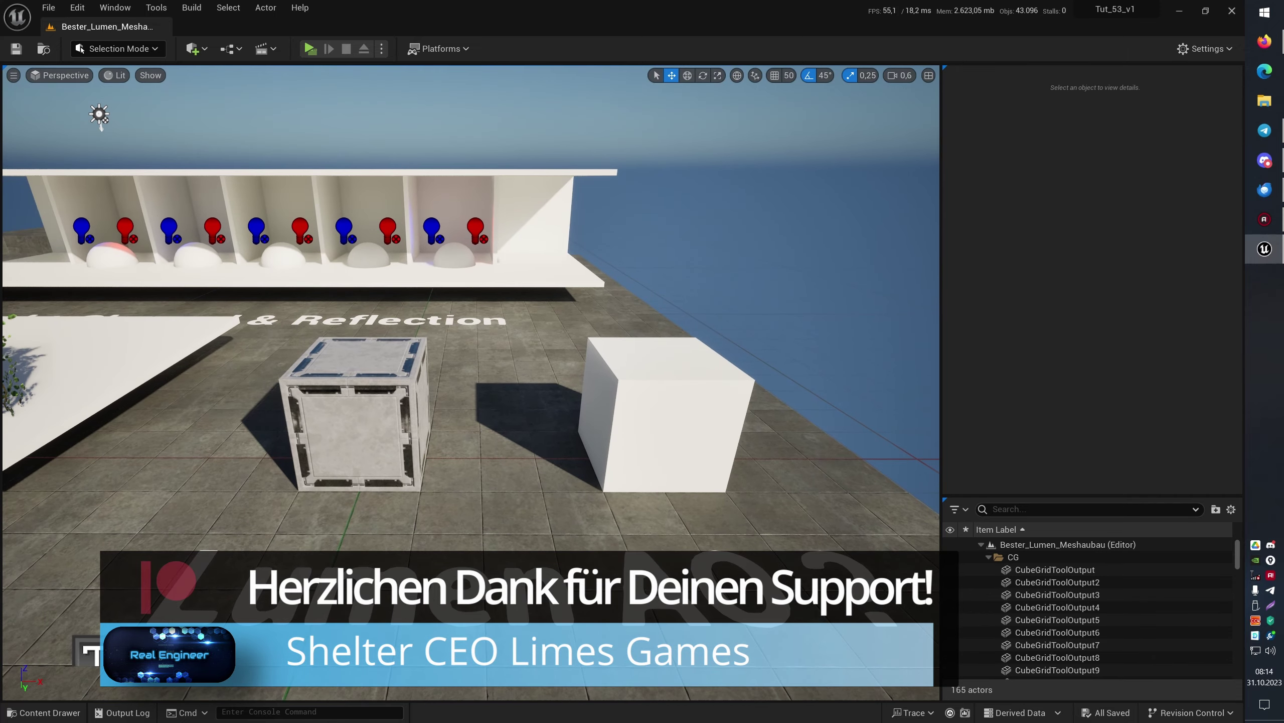
- Inspect the tech-panel cube's M_Tech_Panel material graph, close it, and select white Cube5
{"action": "left_click", "coordinate": [354, 405]}
{"action": "double_click", "coordinate": [1082, 408]}
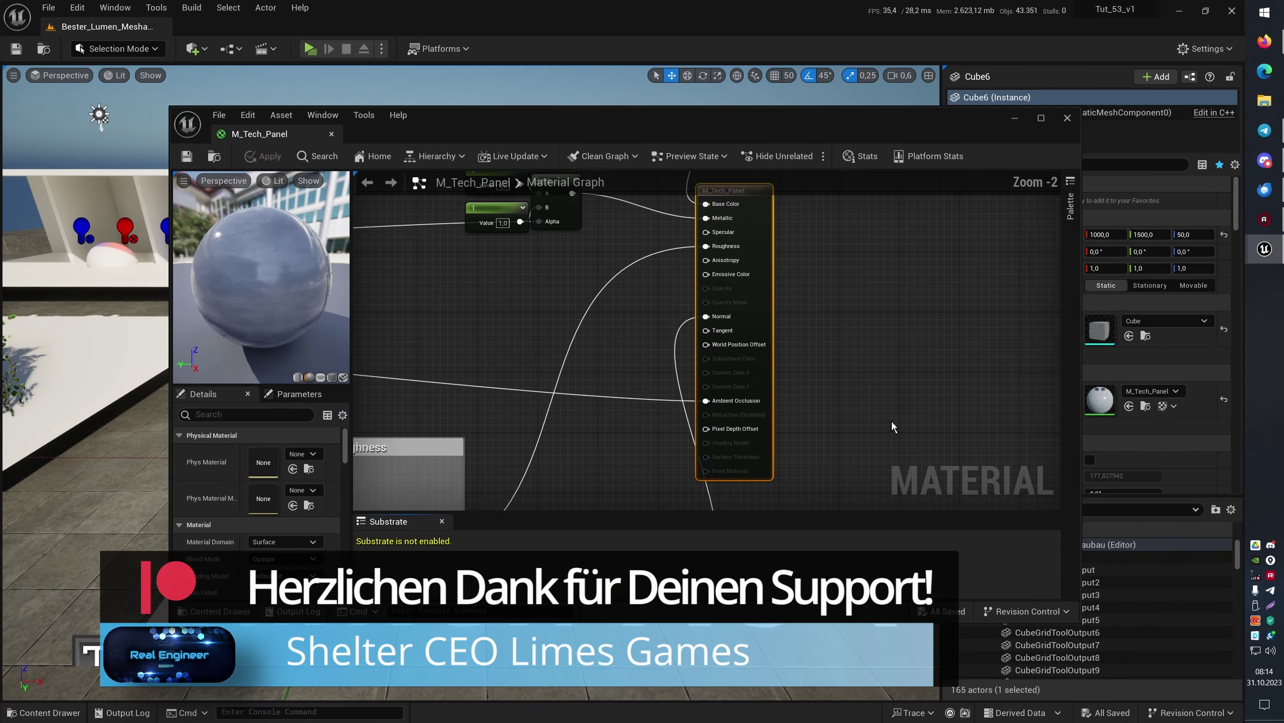
{"action": "scroll", "coordinate": [708, 354], "scroll_direction": "down", "scroll_amount": 5}
{"action": "mouse_move", "coordinate": [878, 474]}
{"action": "right_mouse_down"}
{"action": "mouse_move", "coordinate": [771, 375]}
{"action": "mouse_move", "coordinate": [726, 400]}
{"action": "right_mouse_up"}
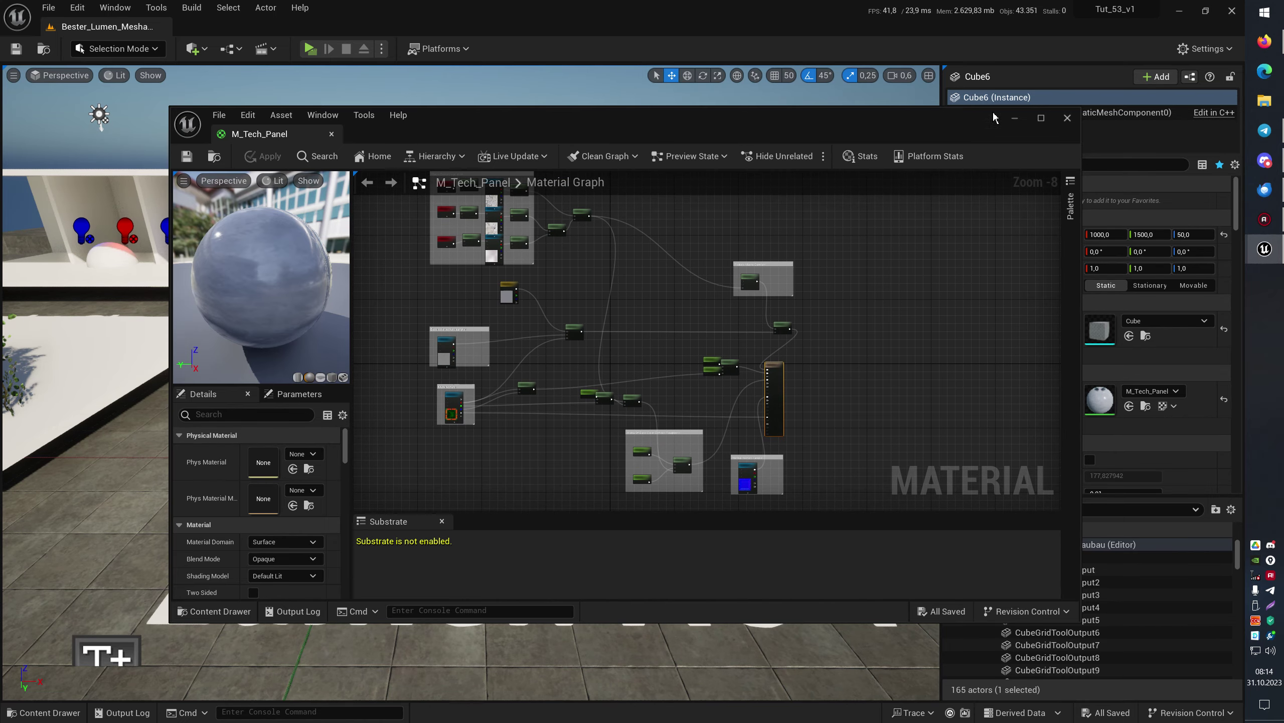
{"action": "left_click", "coordinate": [1068, 119]}
{"action": "left_click", "coordinate": [630, 414]}
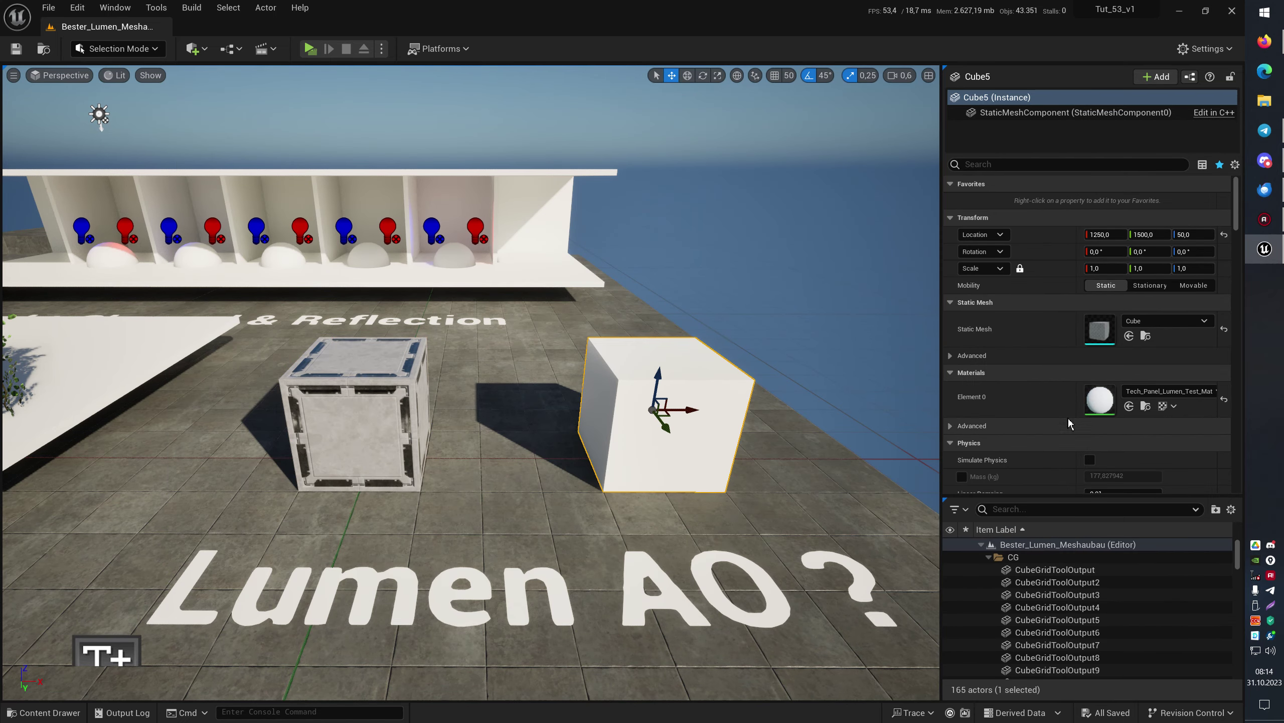
- Open Tech_Panel_Lumen_Test_Mat and select its Mask Texture Sample node using T_Tech_Panel_M
{"action": "double_click", "coordinate": [1096, 409]}
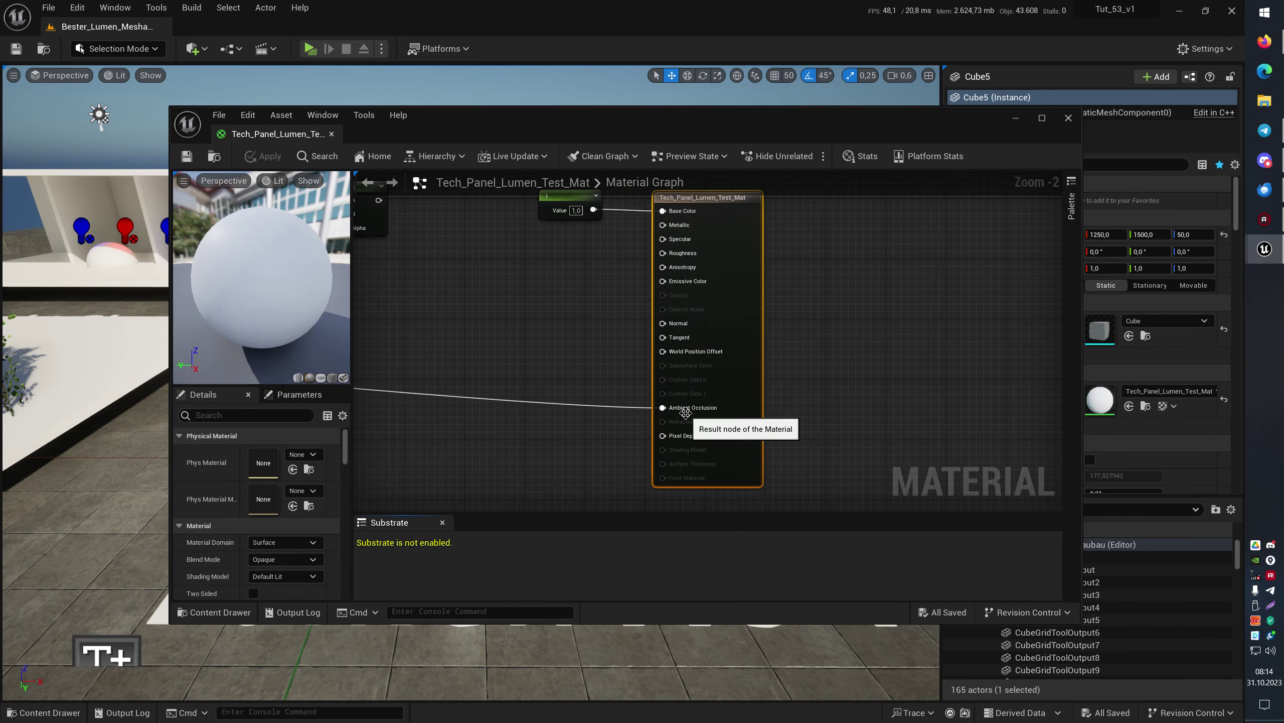
{"action": "right_click_drag", "start_coordinate": [587, 327], "coordinate": [588, 400]}
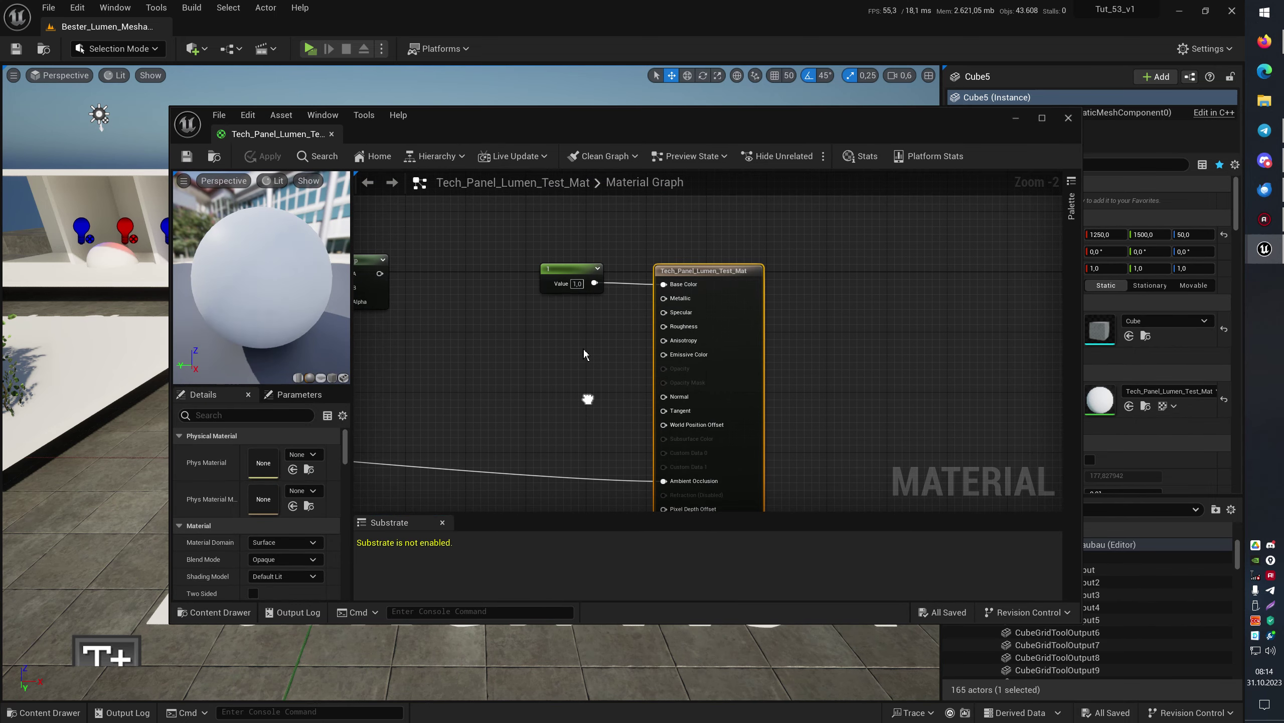
{"action": "left_click_drag", "start_coordinate": [590, 325], "coordinate": [521, 224]}
{"action": "scroll", "coordinate": [511, 425], "scroll_direction": "down", "scroll_amount": 5}
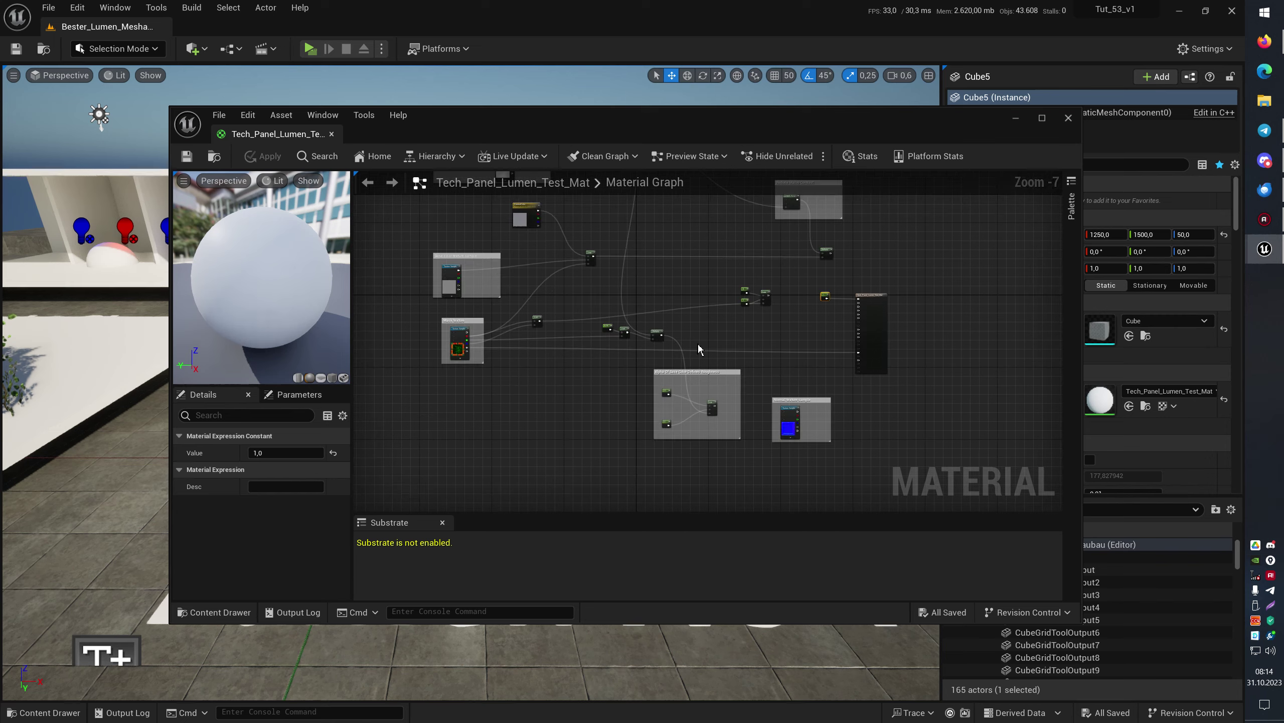
{"action": "scroll", "coordinate": [635, 380], "scroll_direction": "up", "scroll_amount": 4}
{"action": "right_click_drag", "start_coordinate": [635, 380], "coordinate": [680, 382]}
{"action": "scroll", "coordinate": [679, 382], "scroll_direction": "up", "scroll_amount": 3}
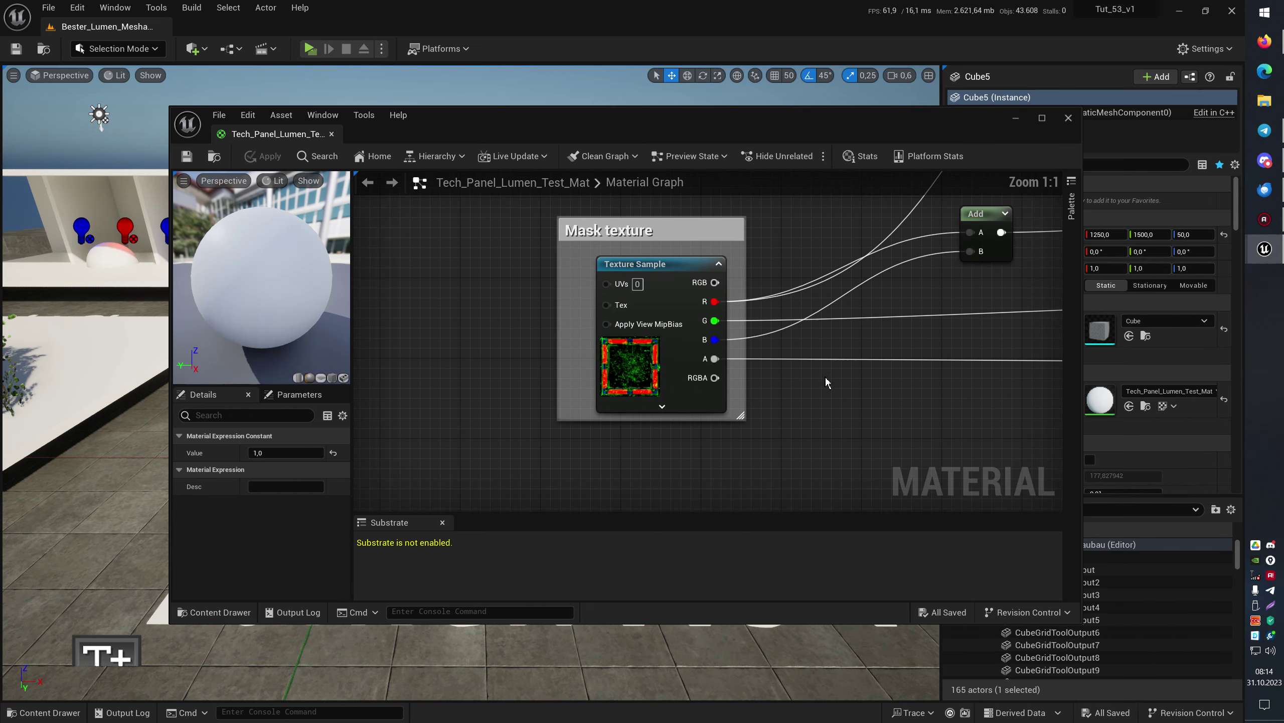
{"action": "left_click", "coordinate": [647, 363]}
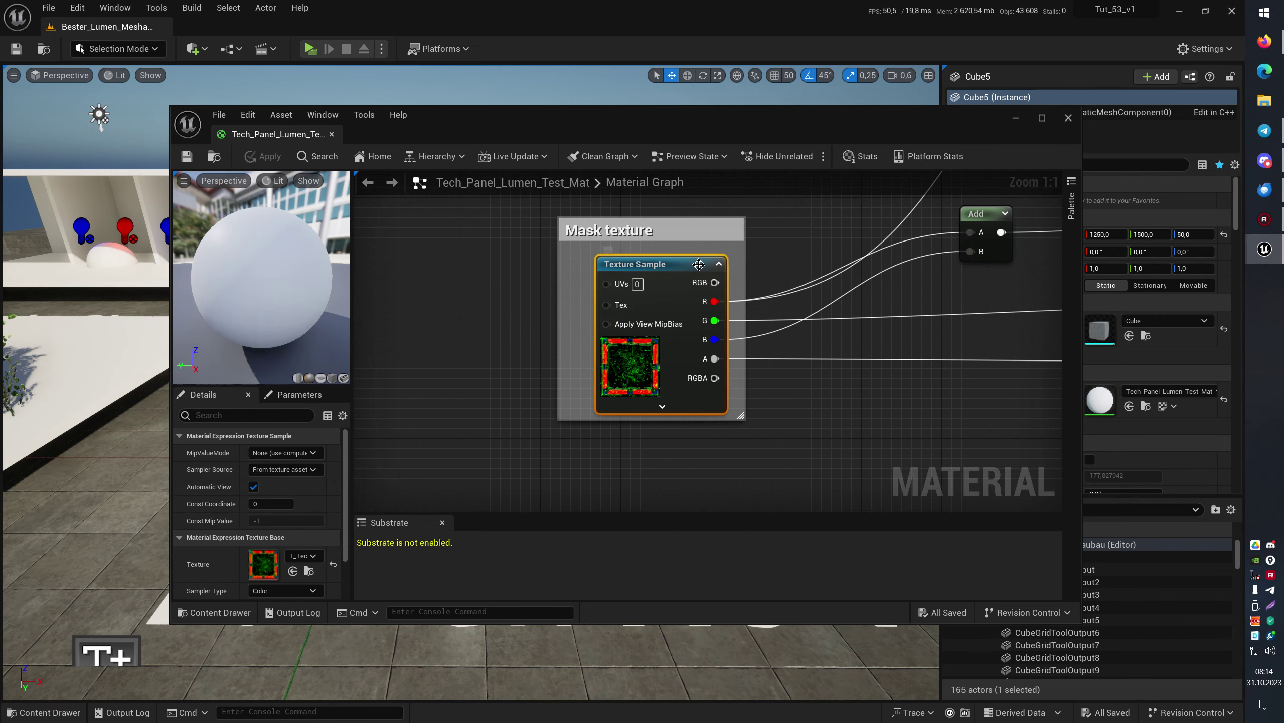
- Open the T_Tech_Panel_M texture and hide R, G and B to view only its alpha
{"action": "double_click", "coordinate": [260, 570]}
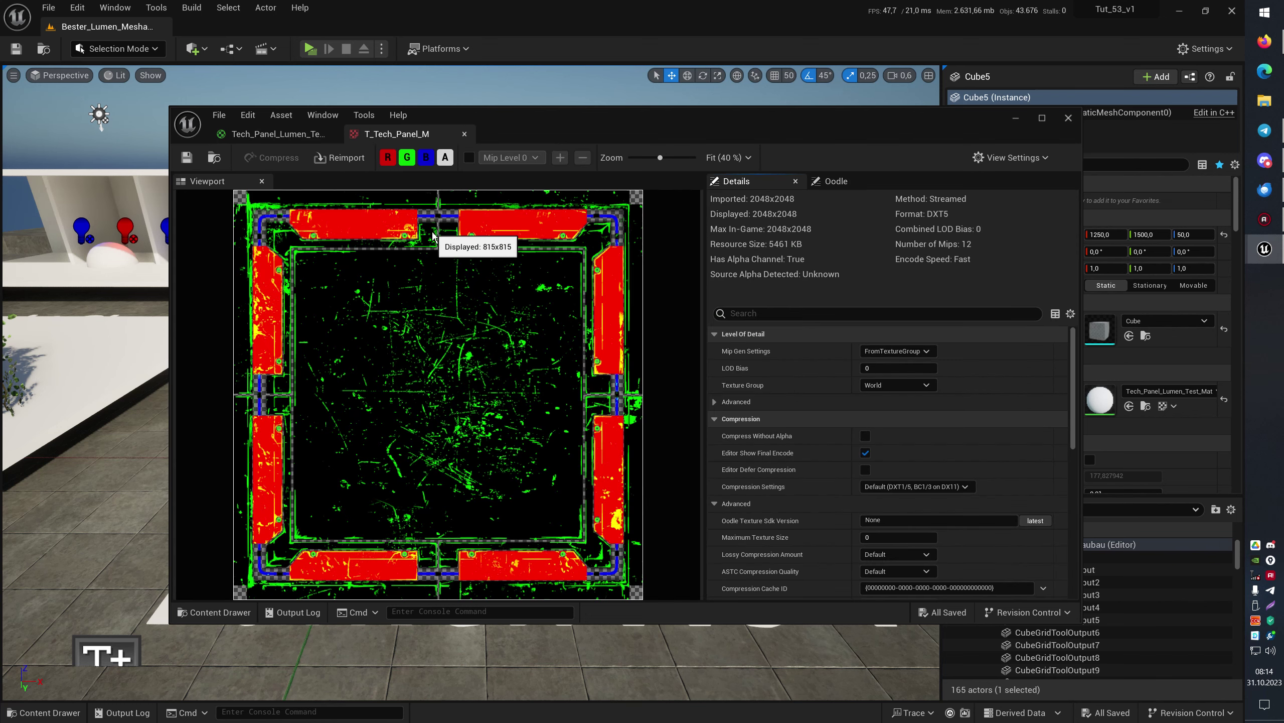
{"action": "left_click", "coordinate": [388, 158]}
{"action": "left_click", "coordinate": [403, 160]}
{"action": "left_click", "coordinate": [426, 158]}
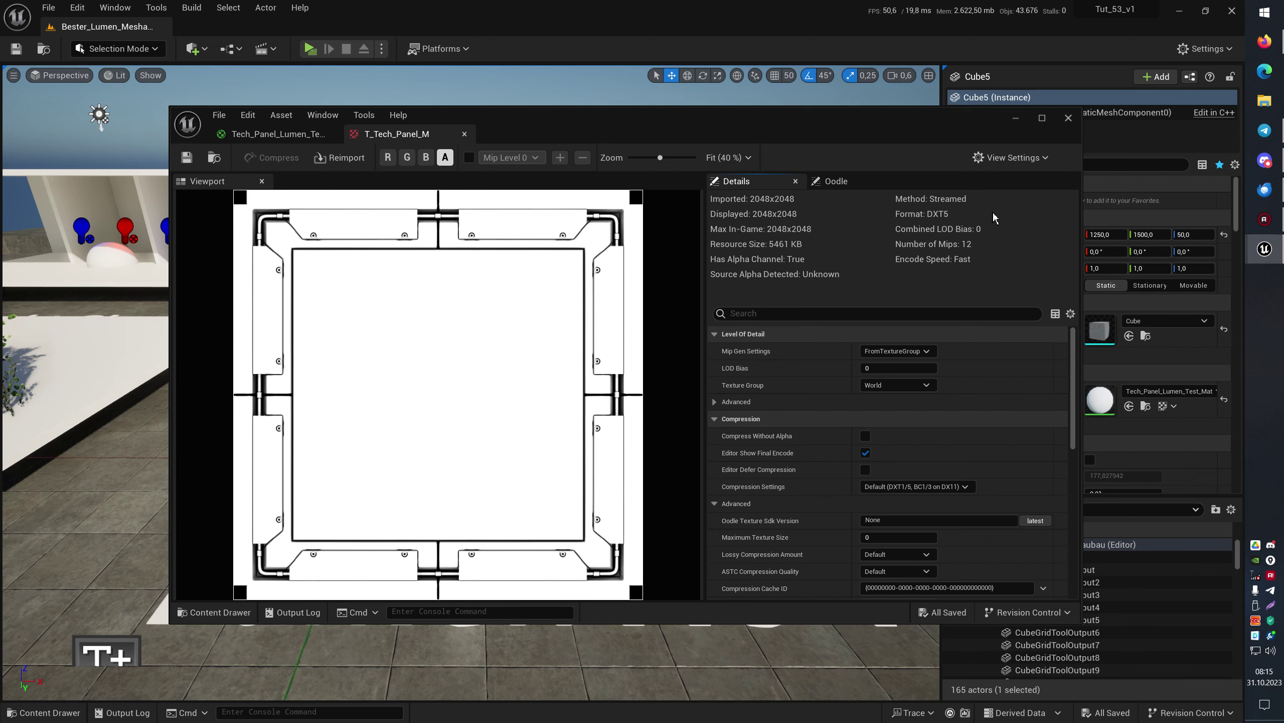
- Return to the Tech_Panel_Lumen_Test_Mat graph and pan to the result node's Ambient Occlusion input
{"action": "left_click", "coordinate": [273, 134]}
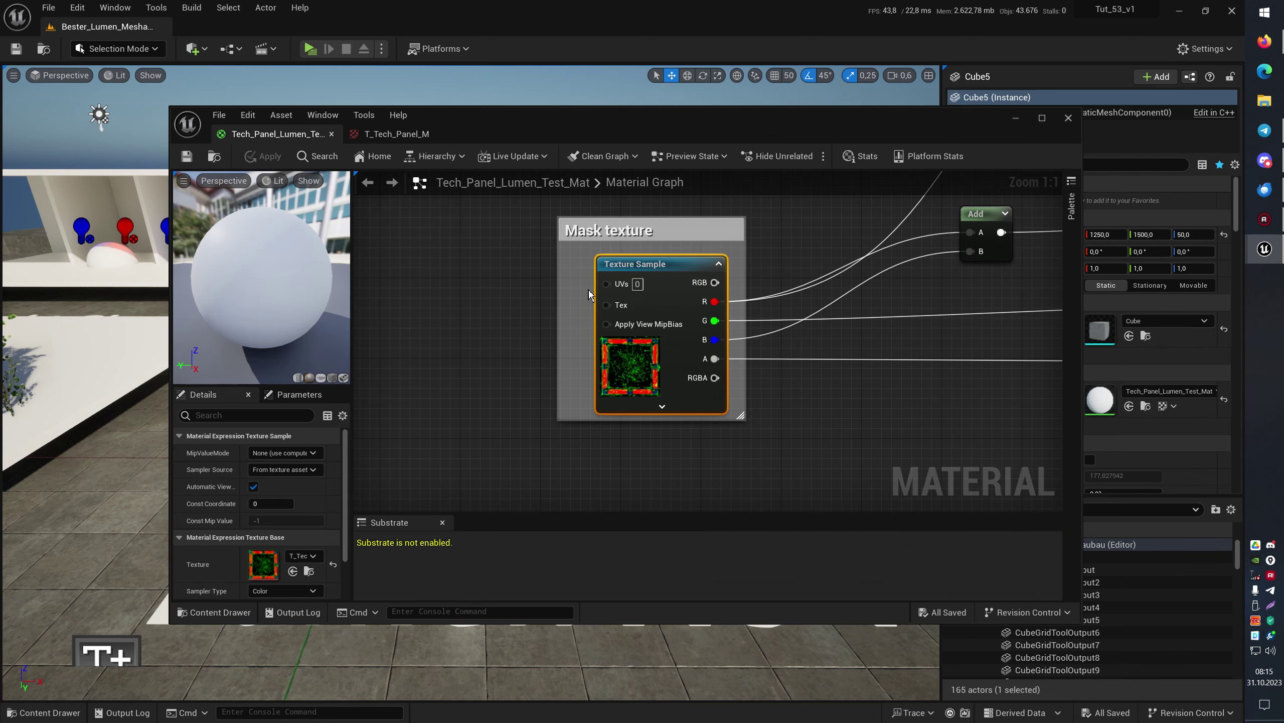
{"action": "scroll", "coordinate": [708, 317], "scroll_direction": "down", "scroll_amount": 4}
{"action": "scroll", "coordinate": [708, 317], "scroll_direction": "down", "scroll_amount": 3}
{"action": "right_click_drag", "start_coordinate": [707, 318], "coordinate": [457, 318]}
{"action": "scroll", "coordinate": [615, 304], "scroll_direction": "up", "scroll_amount": 7}
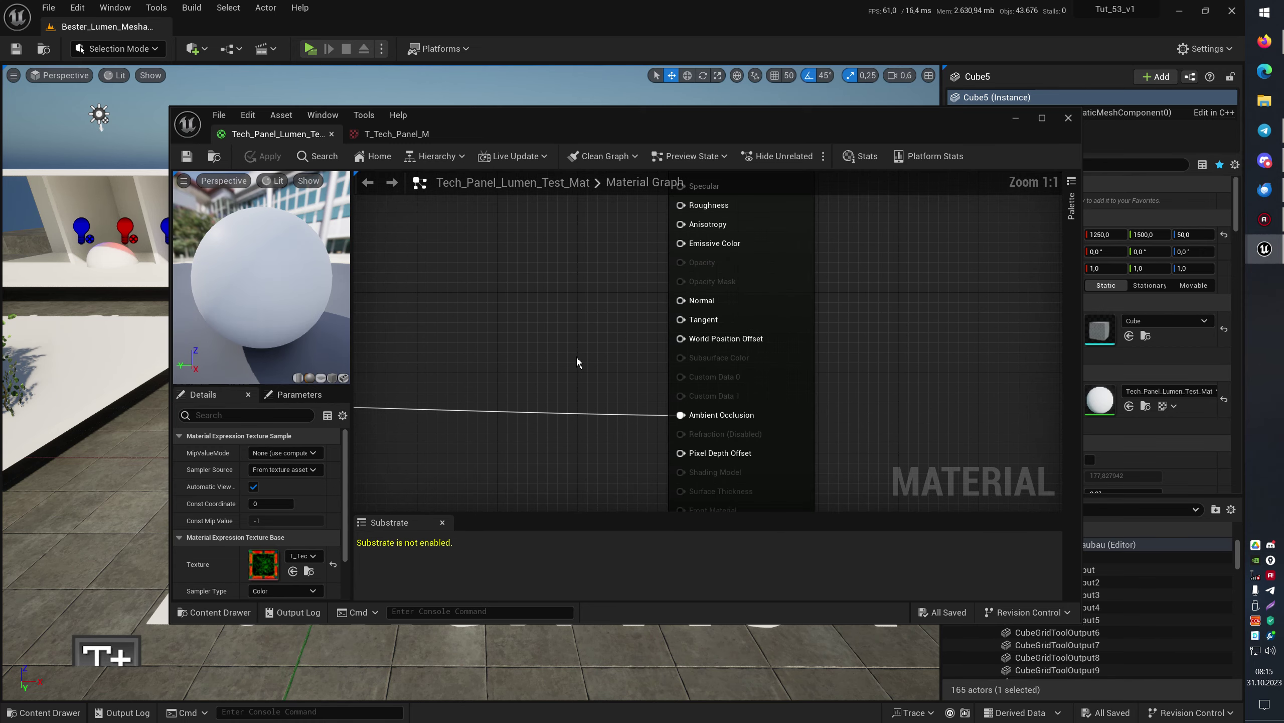
- Close the material editor, deselect Cube5, and orbit the viewport around both test cubes
{"action": "left_click", "coordinate": [1069, 118]}
{"action": "right_click_drag", "start_coordinate": [627, 218], "coordinate": [626, 219]}
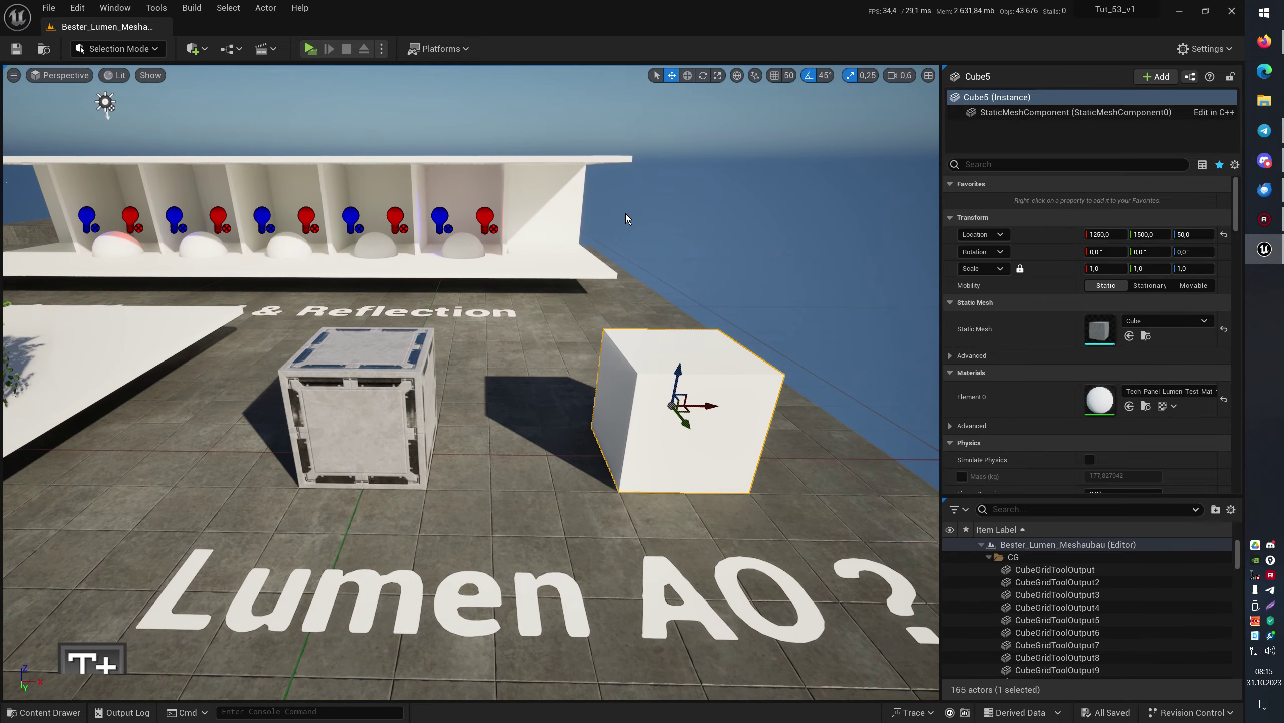
{"action": "left_click", "coordinate": [803, 234]}
{"action": "right_click_drag", "start_coordinate": [804, 235], "coordinate": [803, 234]}
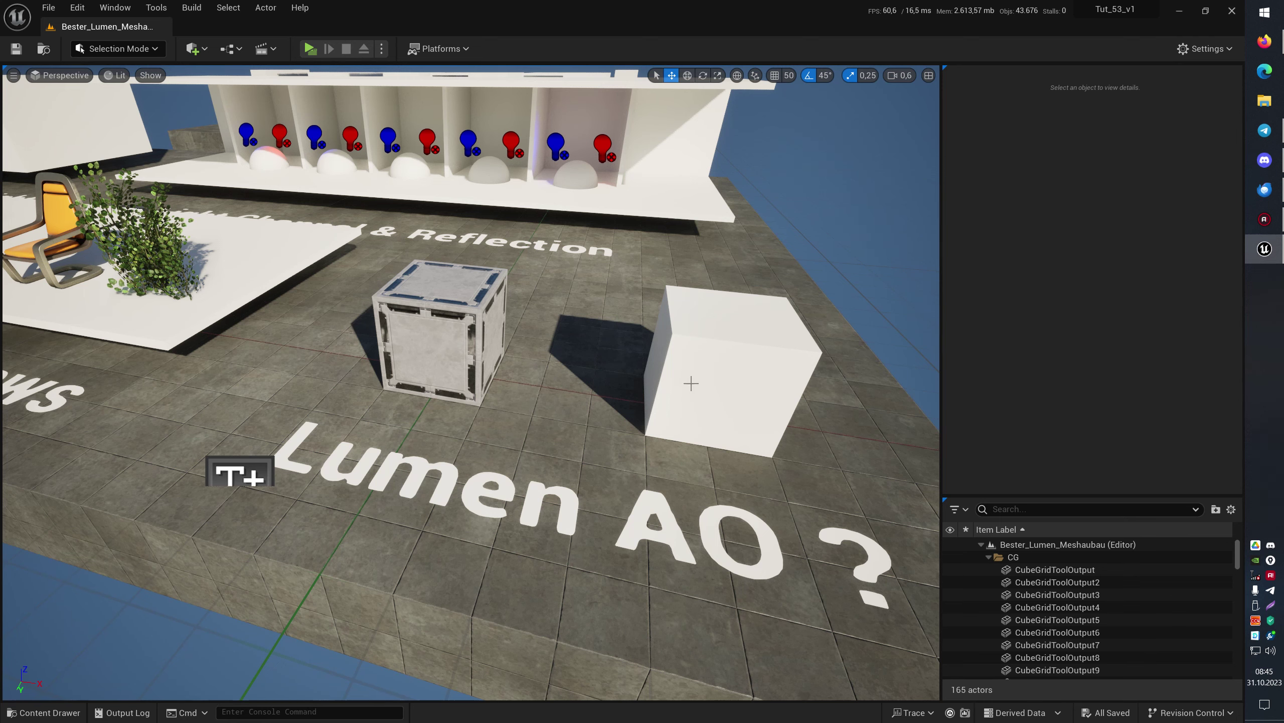
{"action": "right_click_drag", "start_coordinate": [690, 383], "coordinate": [651, 392]}
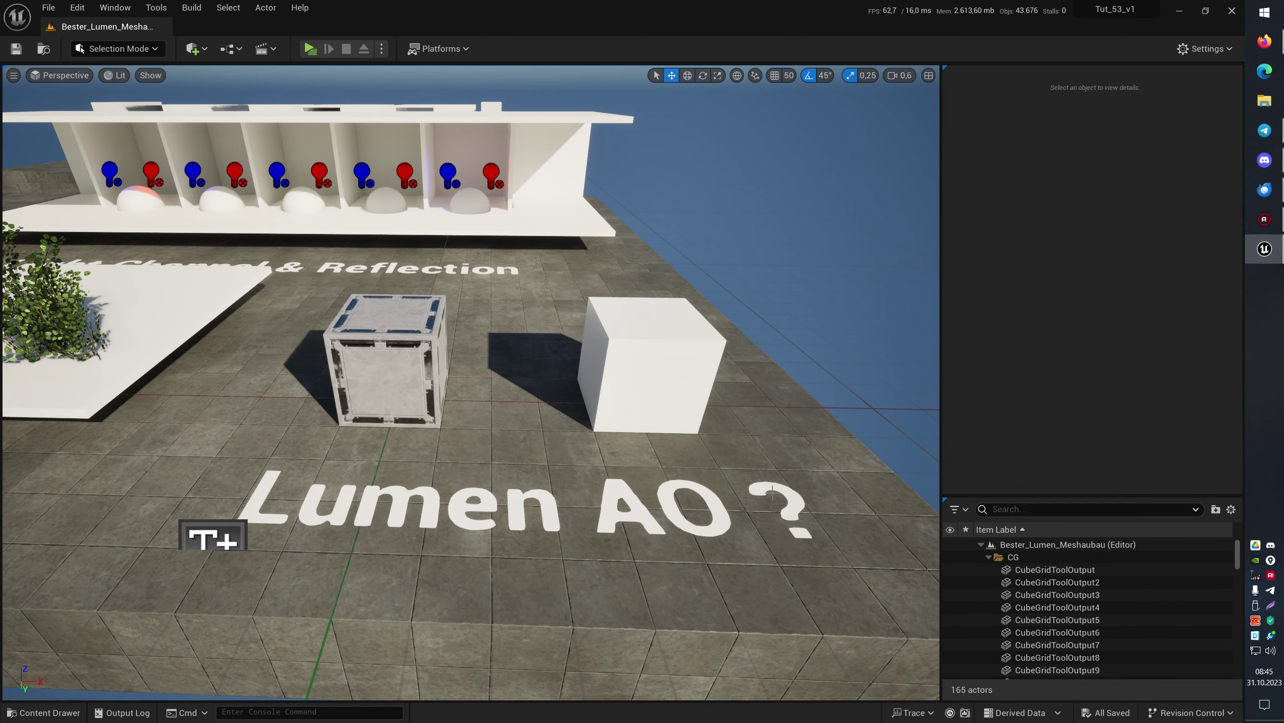
{"action": "right_click_drag", "start_coordinate": [623, 440], "coordinate": [623, 441]}
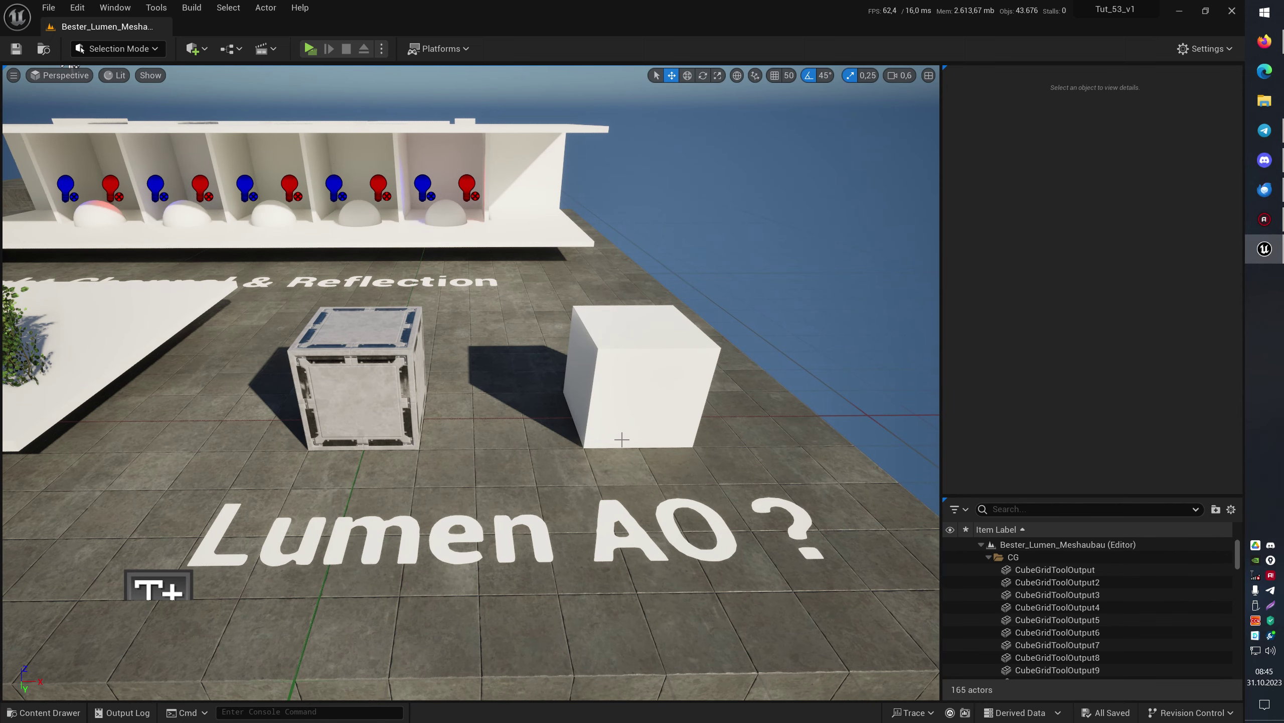
{"action": "right_click_drag", "start_coordinate": [602, 324], "coordinate": [609, 346]}
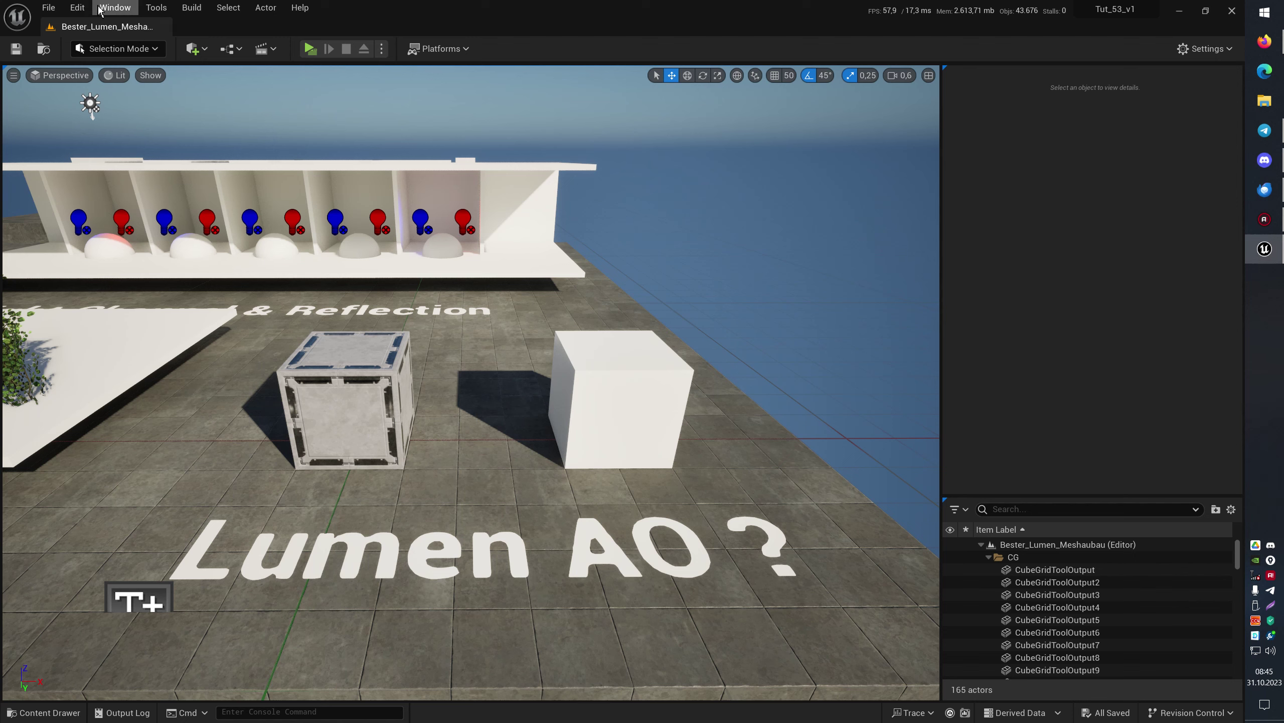
- Open Edit > Project Settings and filter the settings by 'static'
{"action": "left_click", "coordinate": [115, 8]}
{"action": "left_click", "coordinate": [77, 7]}
{"action": "left_click", "coordinate": [131, 195]}
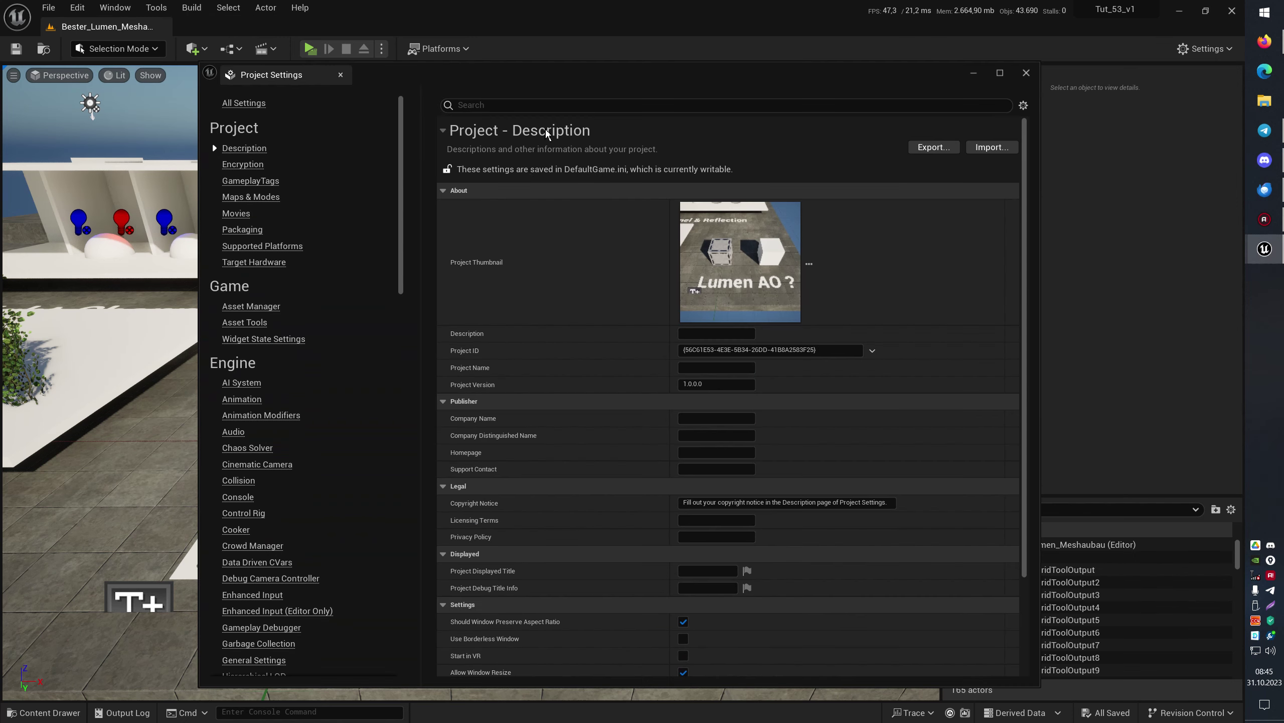
{"action": "left_click", "coordinate": [545, 108]}
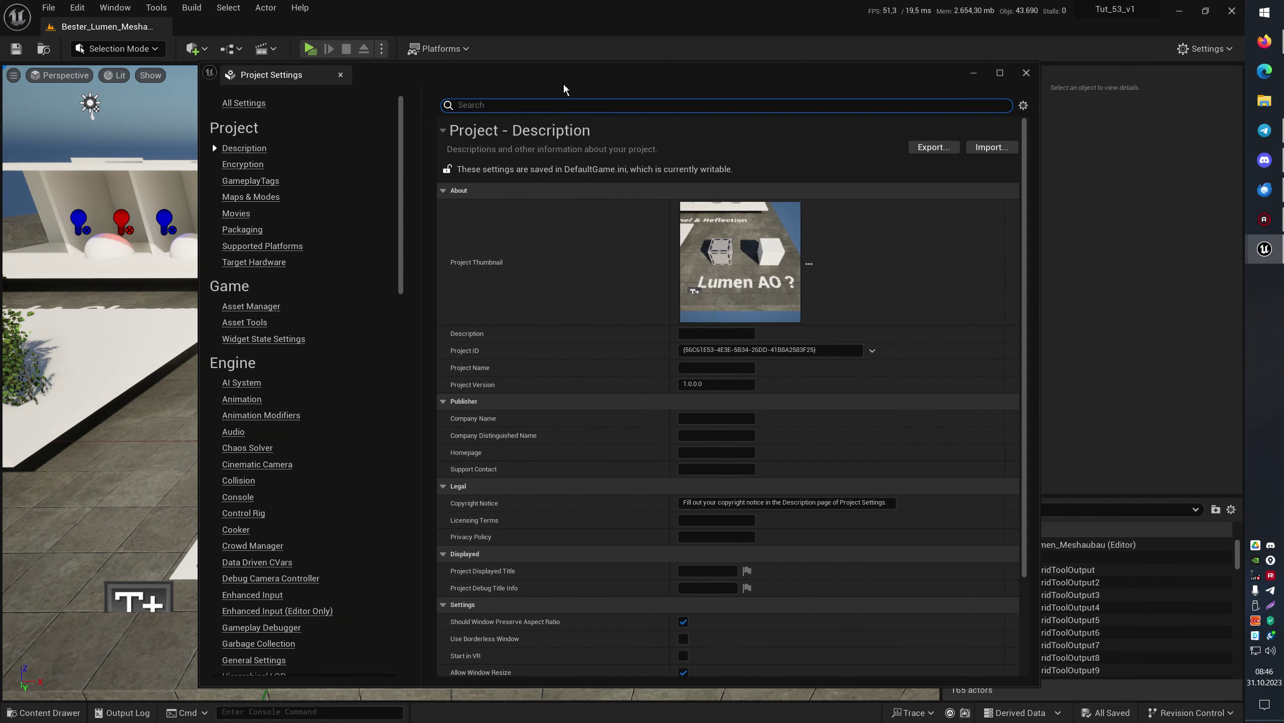
{"action": "type", "text": "static"}
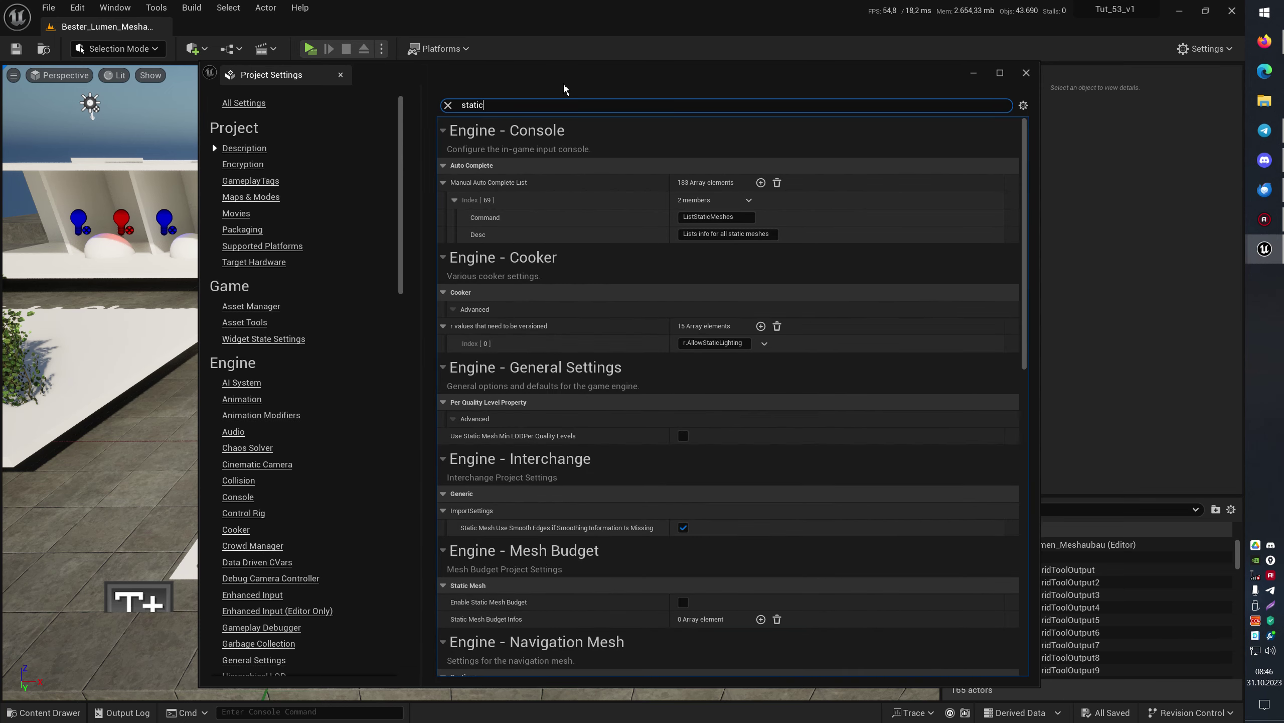
- Scroll to Allow Static Lighting under Engine - Rendering and move the settings window aside
{"action": "scroll", "coordinate": [814, 422], "scroll_direction": "down", "scroll_amount": 1}
{"action": "scroll", "coordinate": [818, 423], "scroll_direction": "down", "scroll_amount": 4}
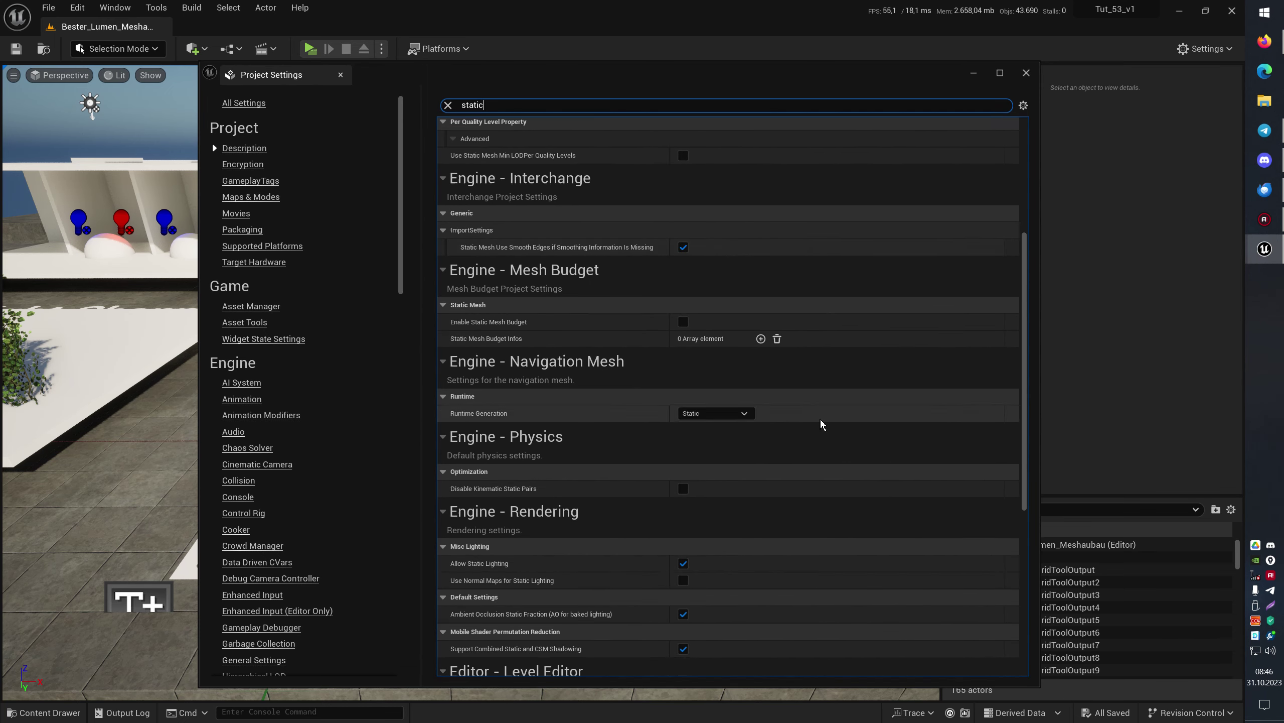
{"action": "scroll", "coordinate": [820, 425], "scroll_direction": "down", "scroll_amount": 3}
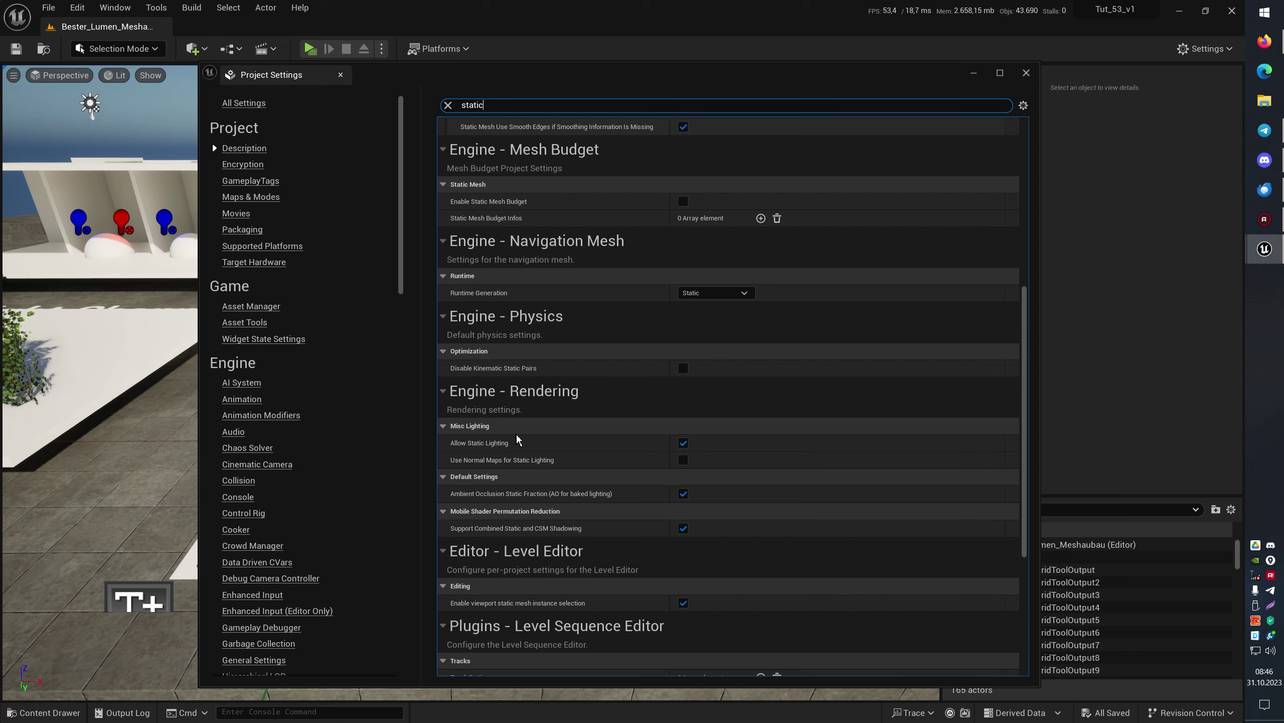
{"action": "mouse_move", "coordinate": [497, 446]}
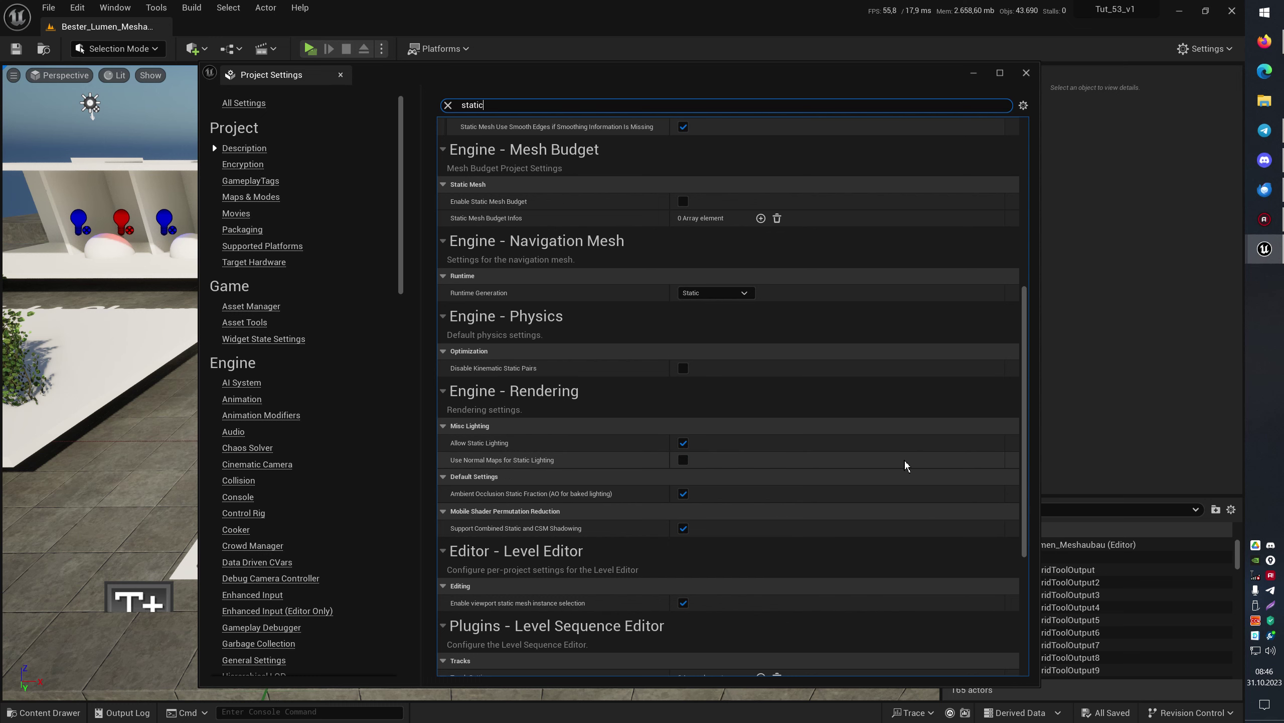
{"action": "left_click", "coordinate": [1167, 197]}
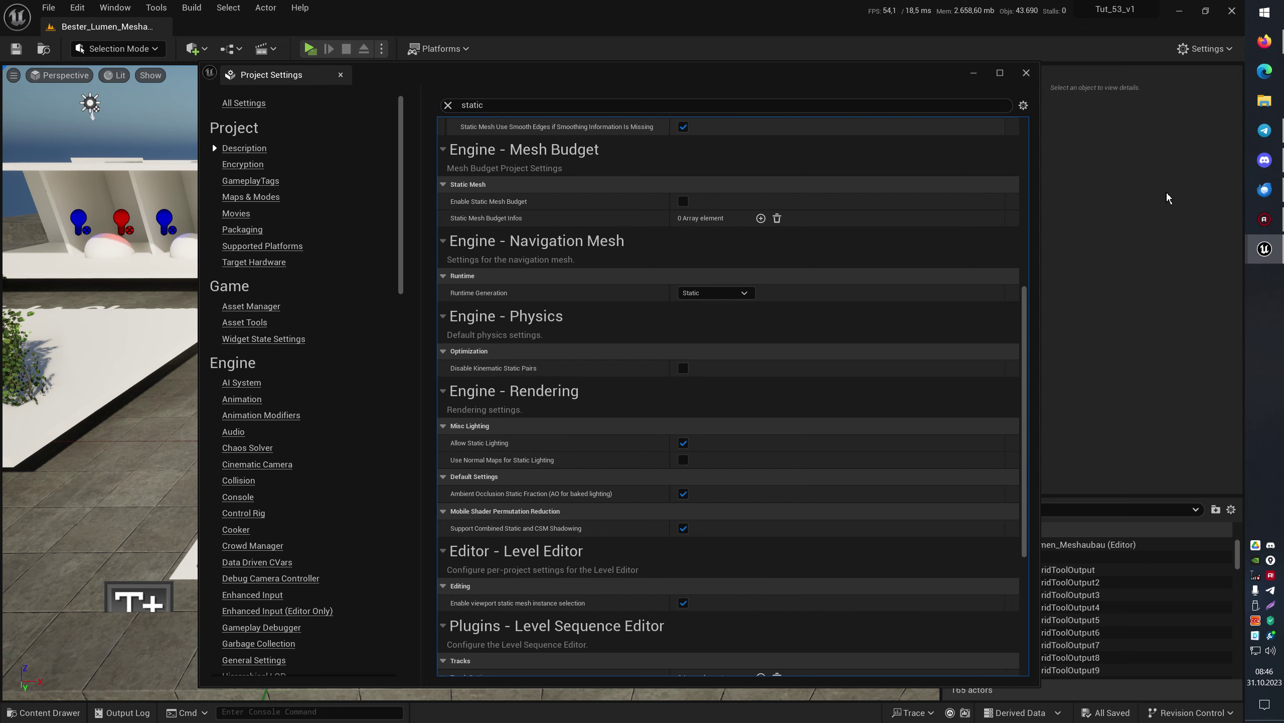
{"action": "left_click_drag", "start_coordinate": [933, 79], "coordinate": [1122, 529]}
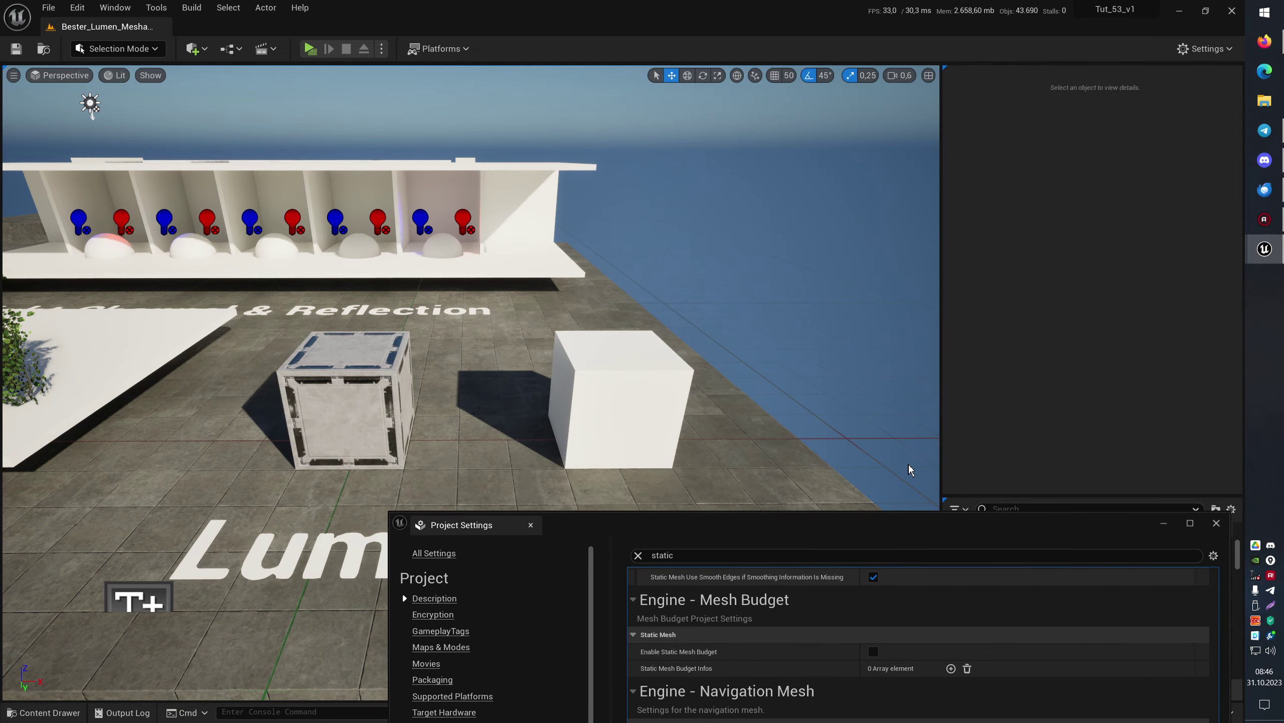
- Open Cube5's Cube static mesh and overlay its UV Channel 0 layout
{"action": "left_click", "coordinate": [612, 399]}
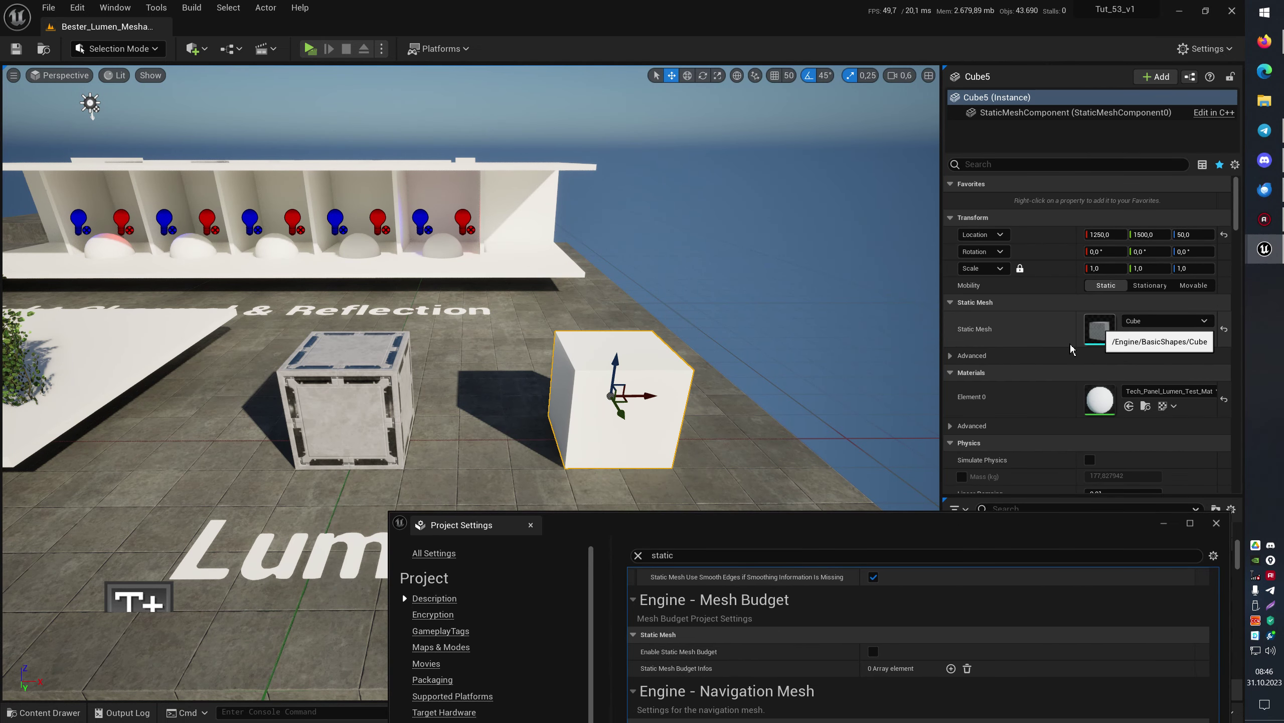
{"action": "double_click", "coordinate": [1099, 328]}
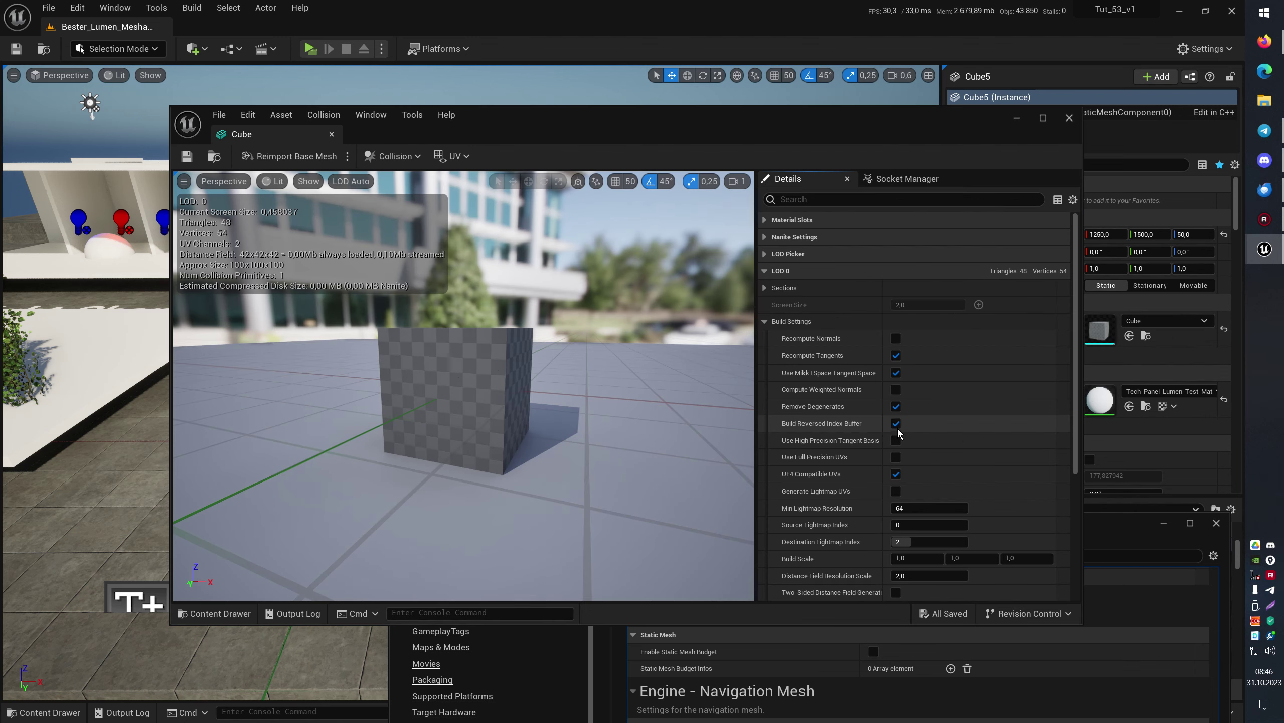
{"action": "left_click", "coordinate": [453, 156]}
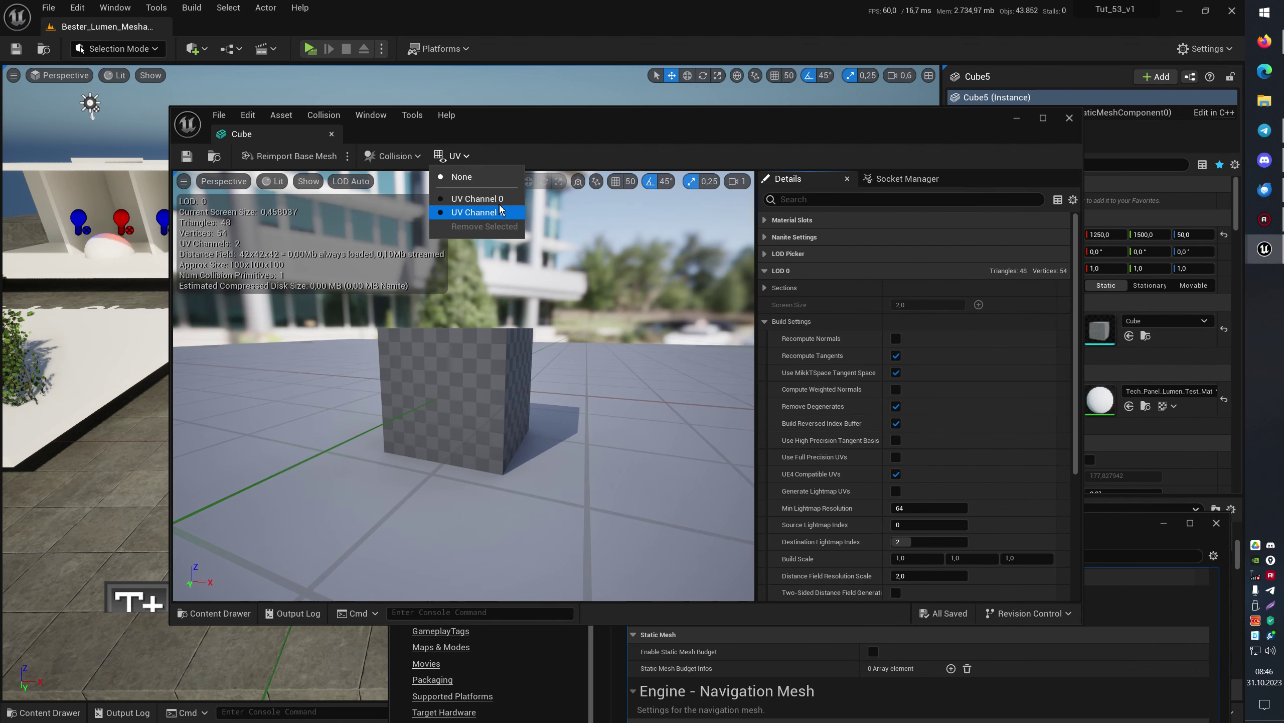
{"action": "left_click", "coordinate": [483, 198]}
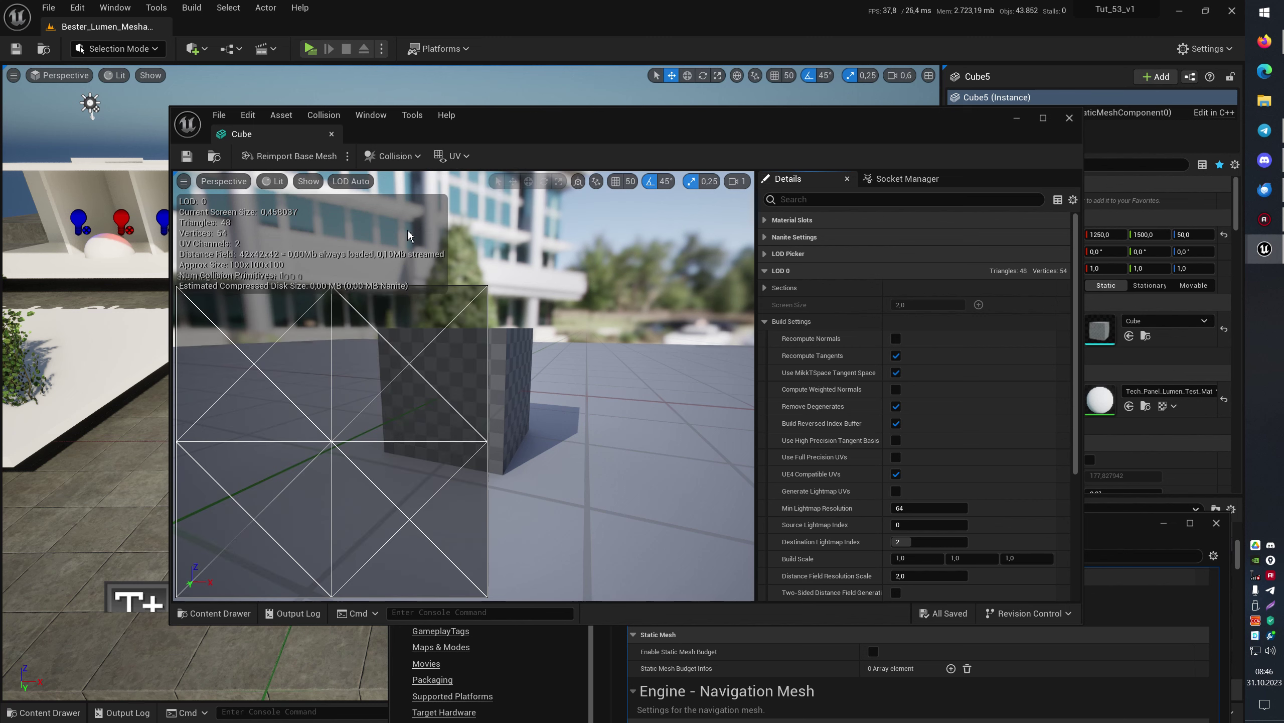
- Compare the UV Channel 1 layout, switch back to UV Channel 0, and close the mesh editor
{"action": "left_click", "coordinate": [454, 156]}
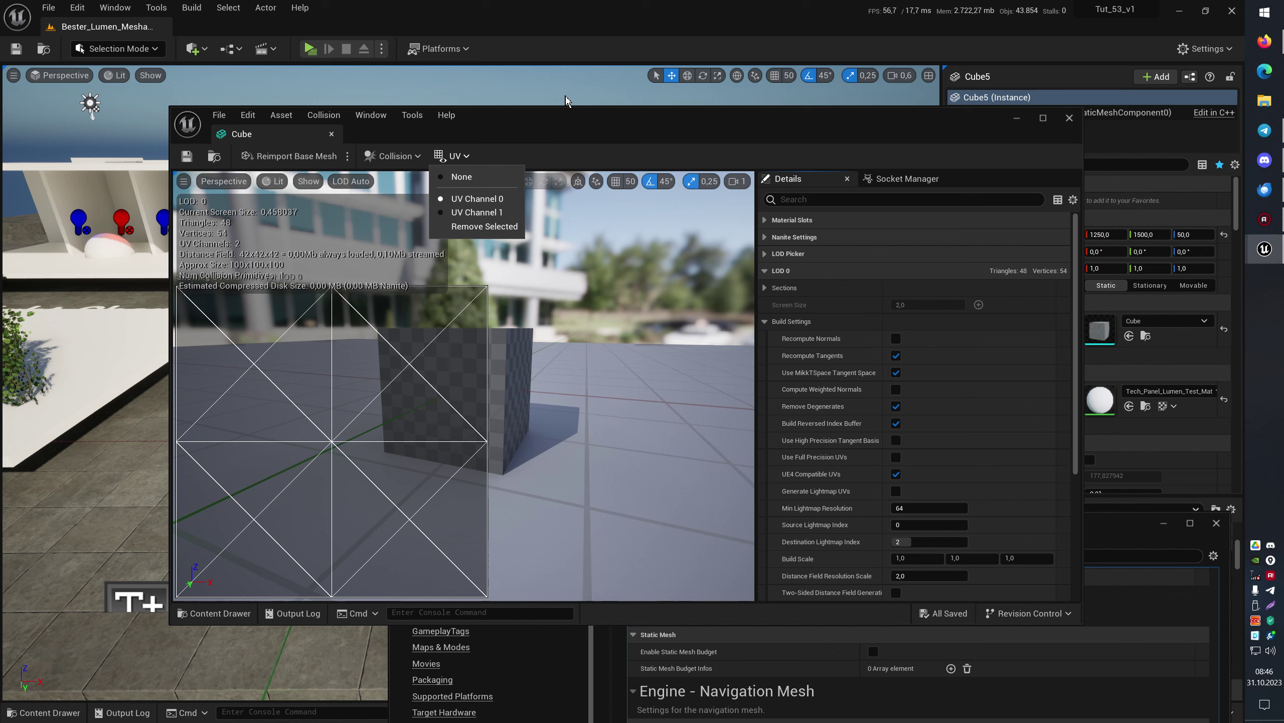
{"action": "left_click", "coordinate": [559, 194]}
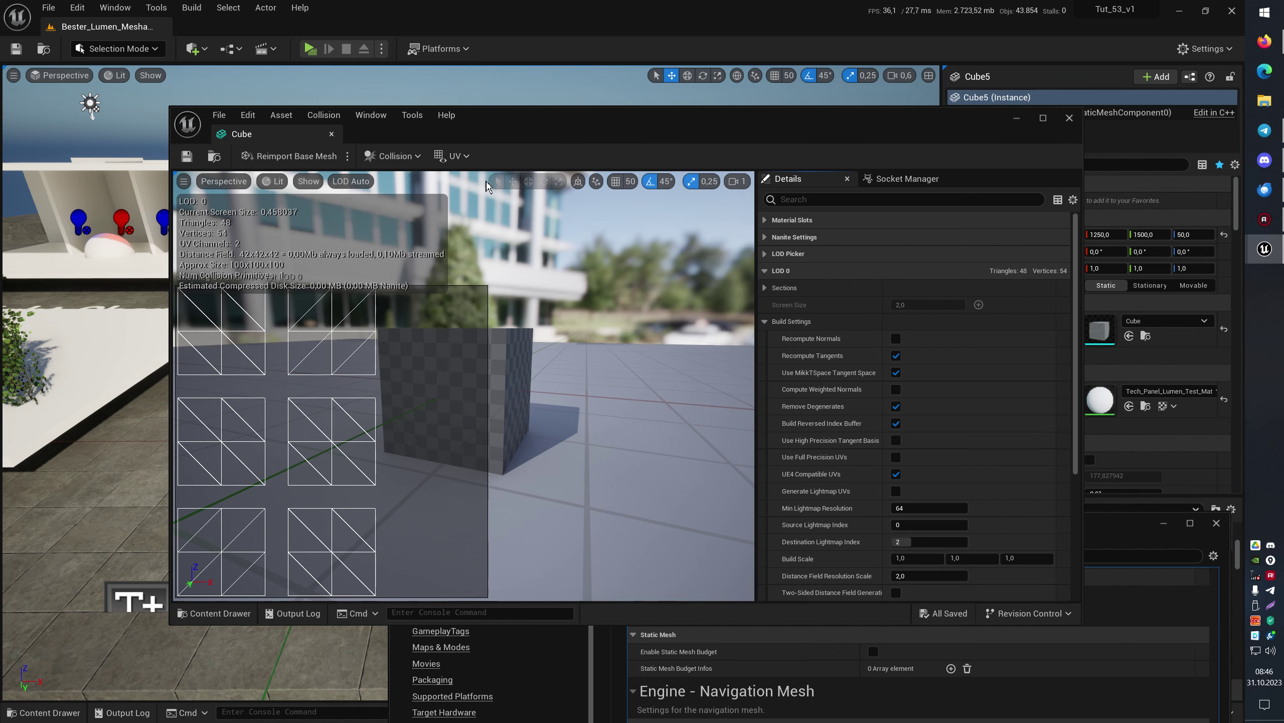
{"action": "left_click", "coordinate": [457, 156]}
{"action": "left_click", "coordinate": [477, 199]}
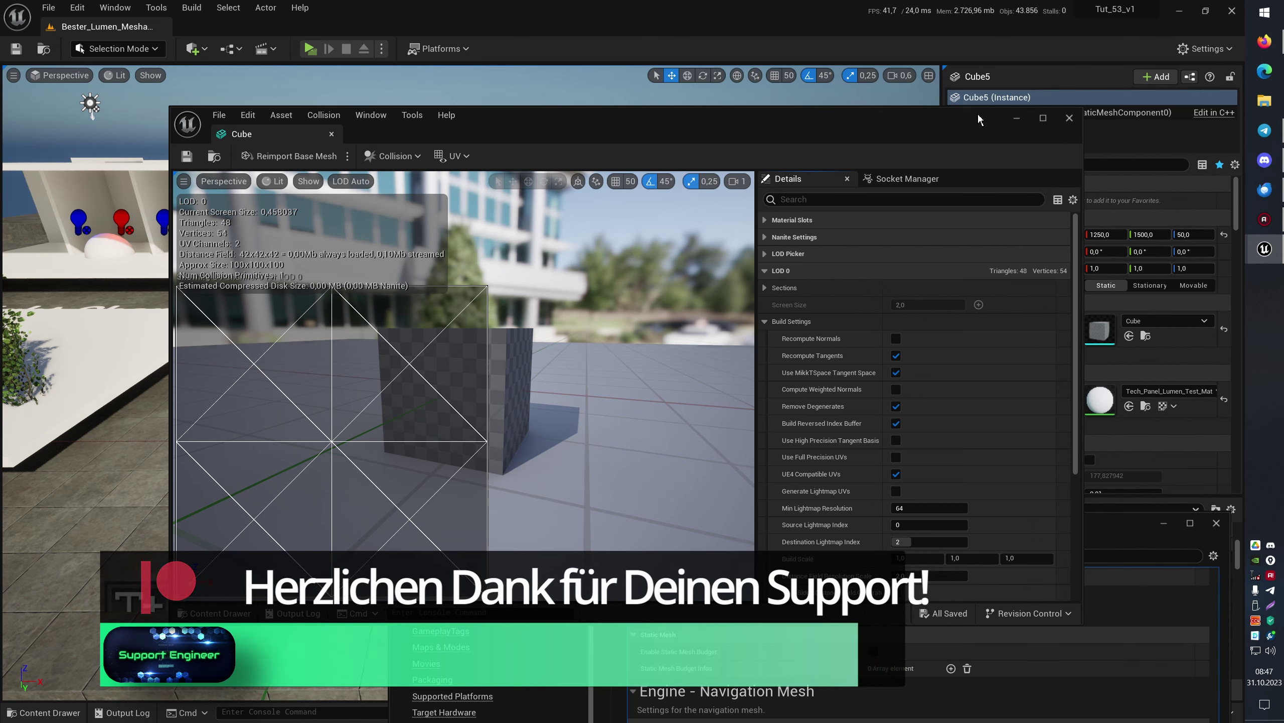
{"action": "left_click", "coordinate": [1017, 118]}
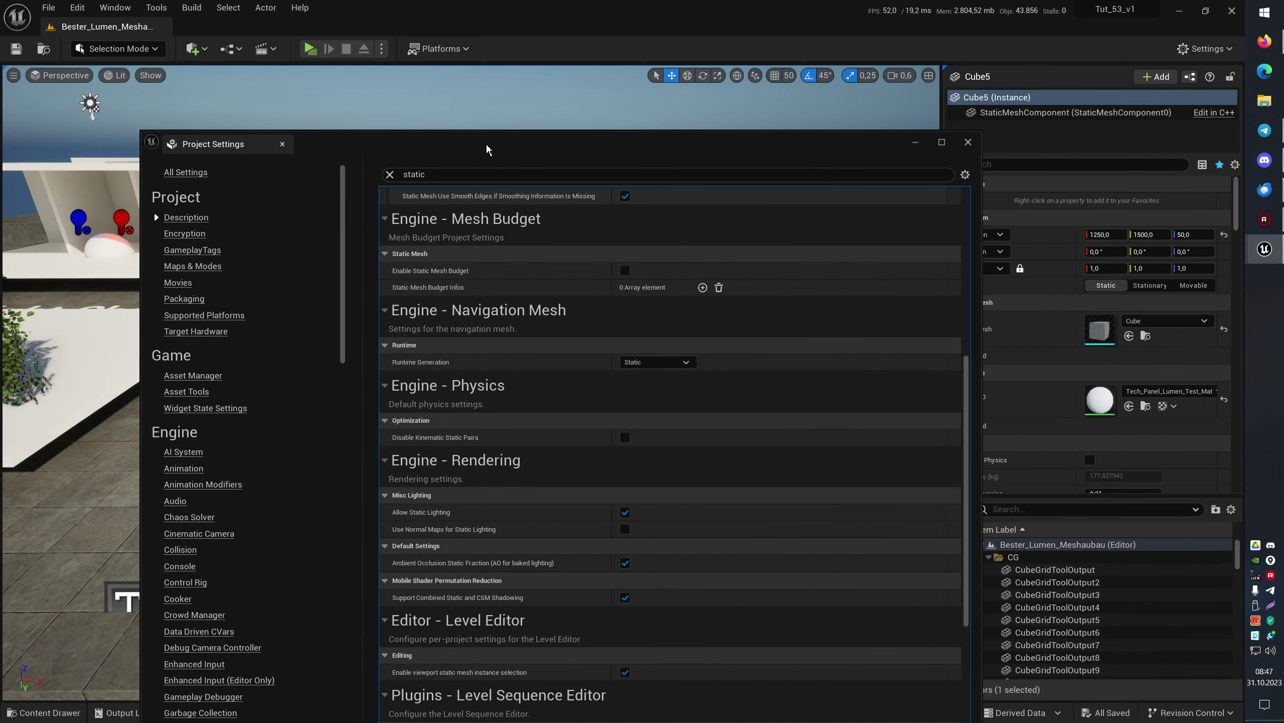
{"action": "left_click_drag", "start_coordinate": [490, 151], "coordinate": [719, 485]}
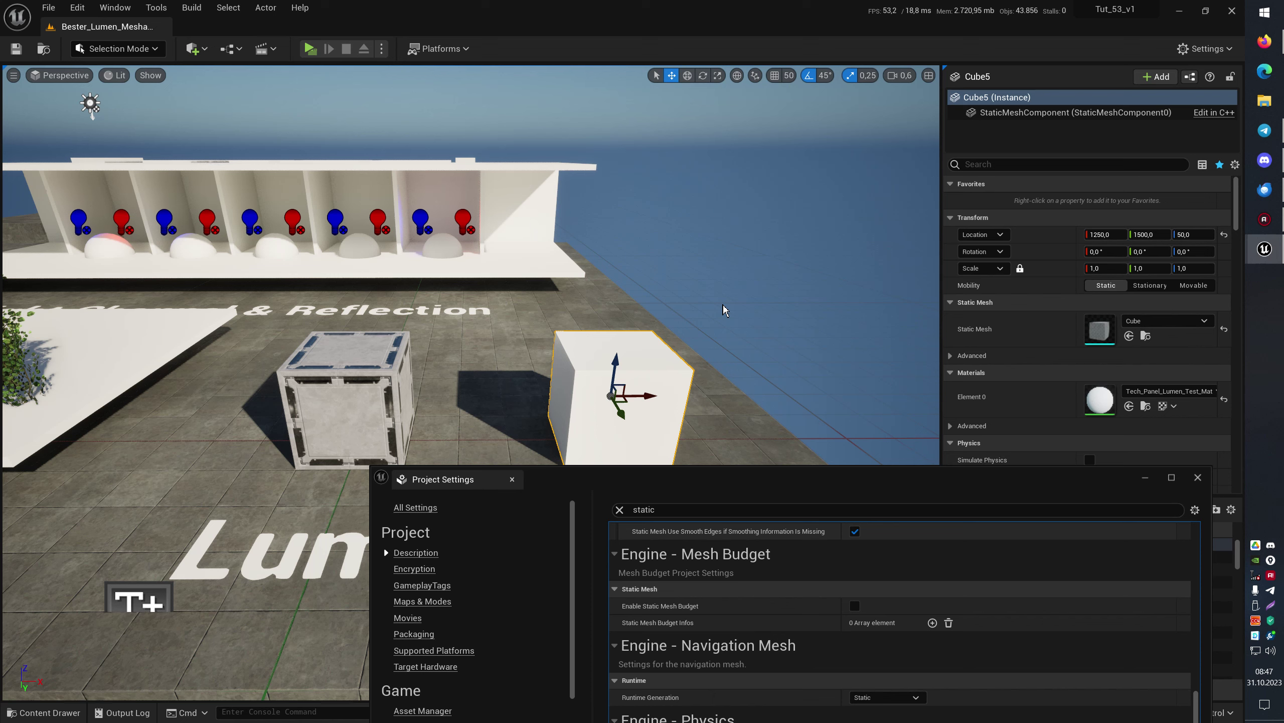
{"action": "left_click_drag", "start_coordinate": [852, 480], "coordinate": [636, 158]}
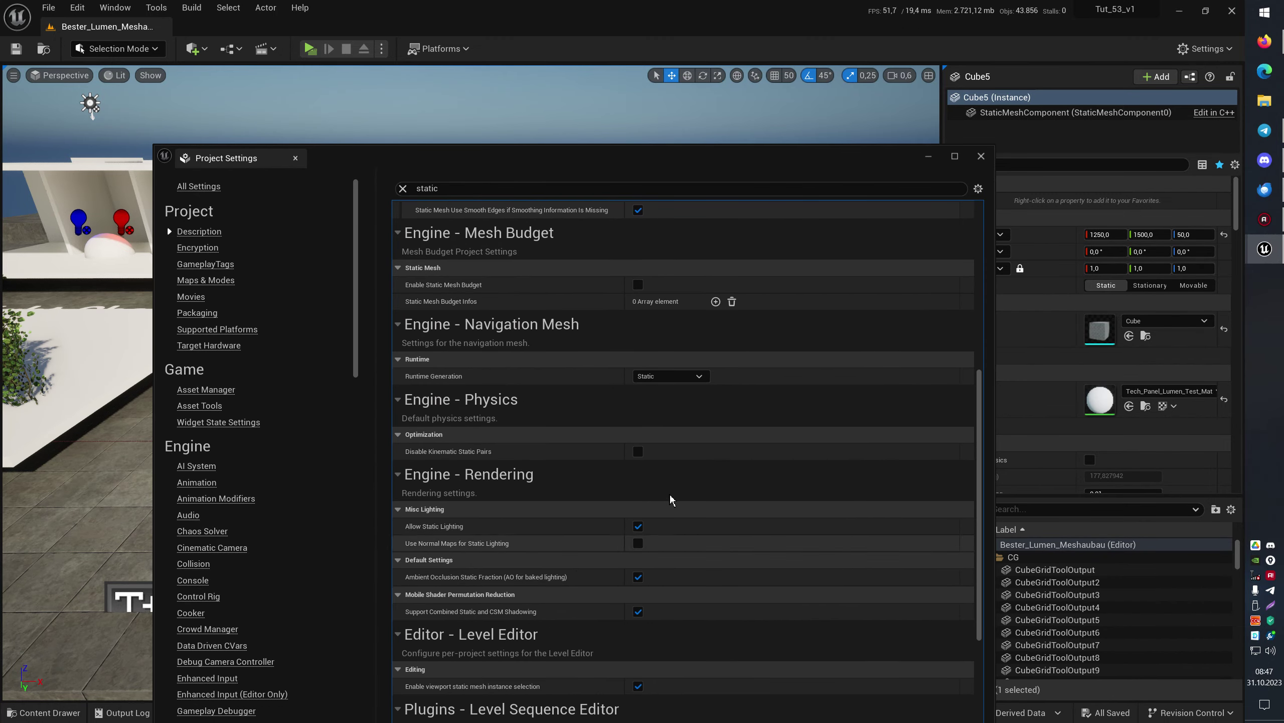
- Disable Allow Static Lighting and orbit the view to inspect the white cube's tech-panel detail
{"action": "left_click", "coordinate": [640, 527]}
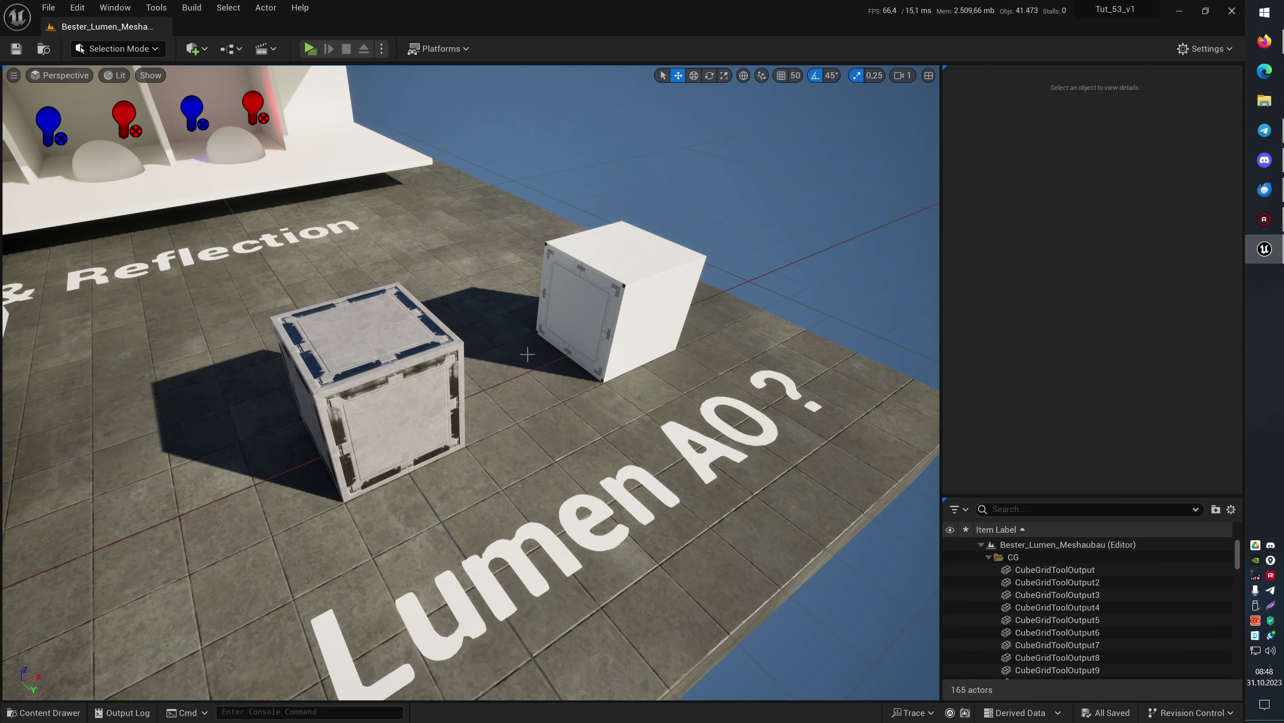
{"action": "right_click_drag", "start_coordinate": [206, 387], "coordinate": [206, 387]}
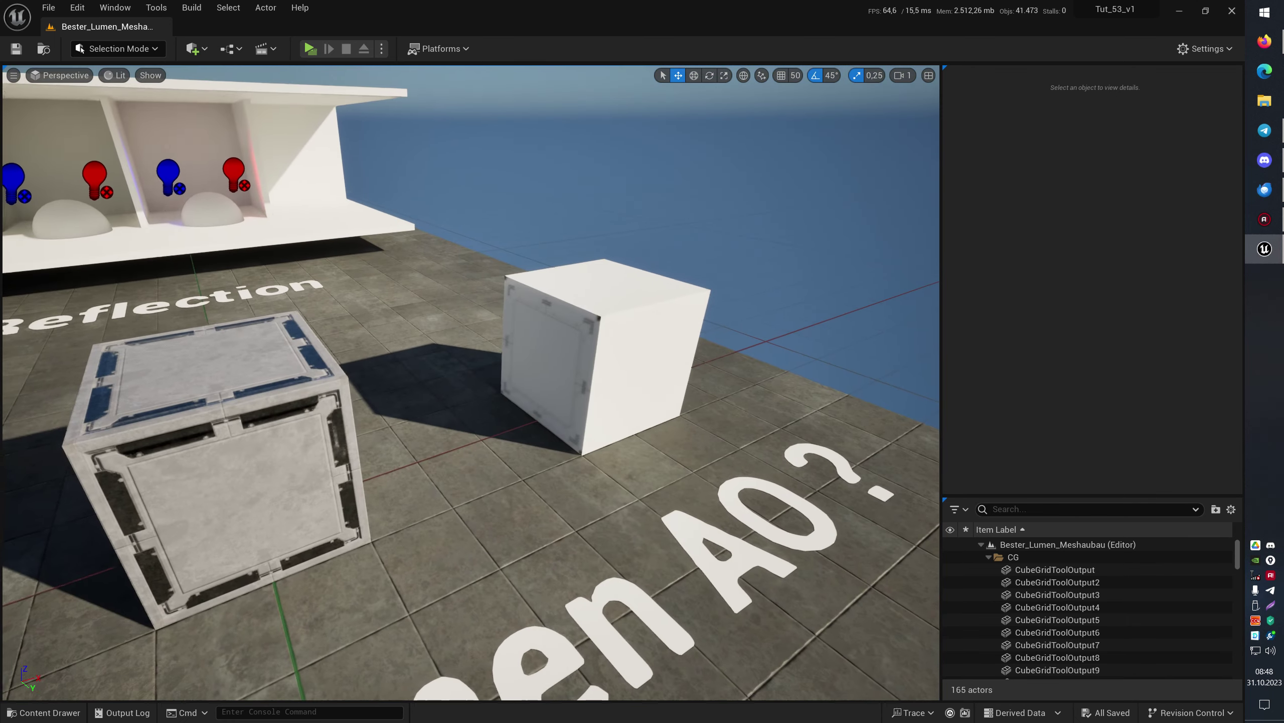
{"action": "right_click_drag", "start_coordinate": [193, 439], "coordinate": [264, 444]}
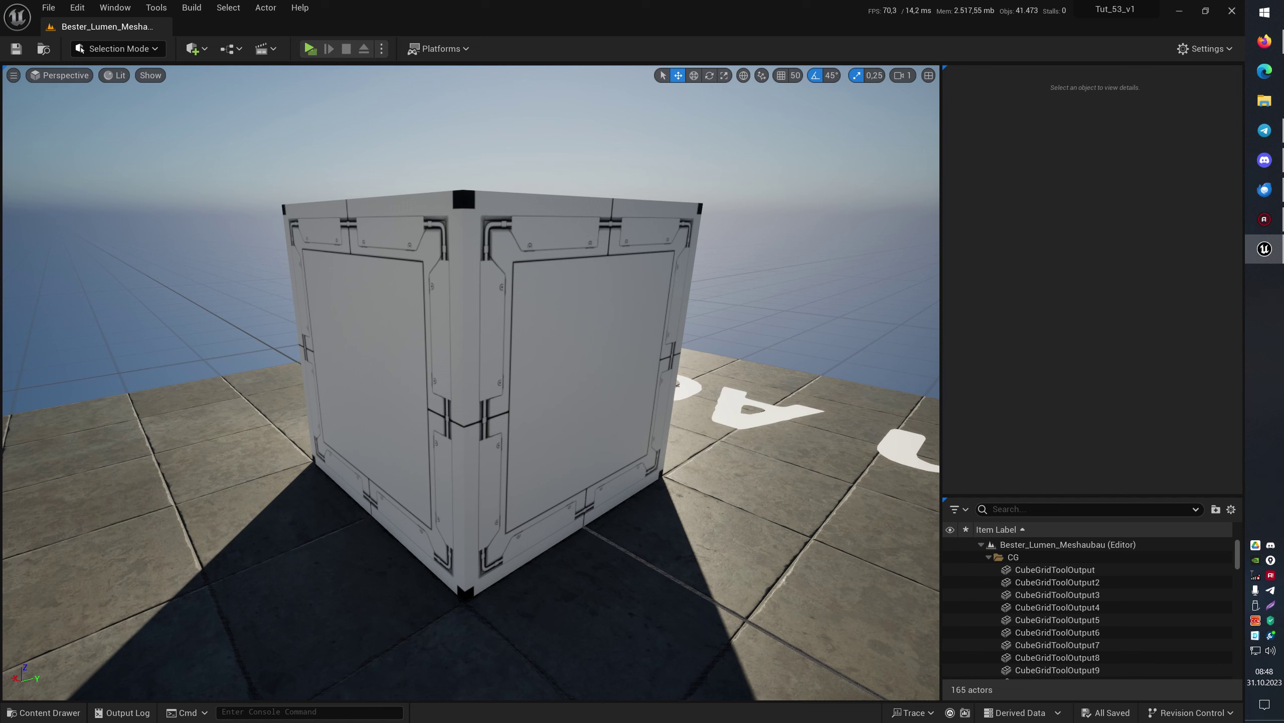
{"action": "right_click_drag", "start_coordinate": [508, 445], "coordinate": [437, 415]}
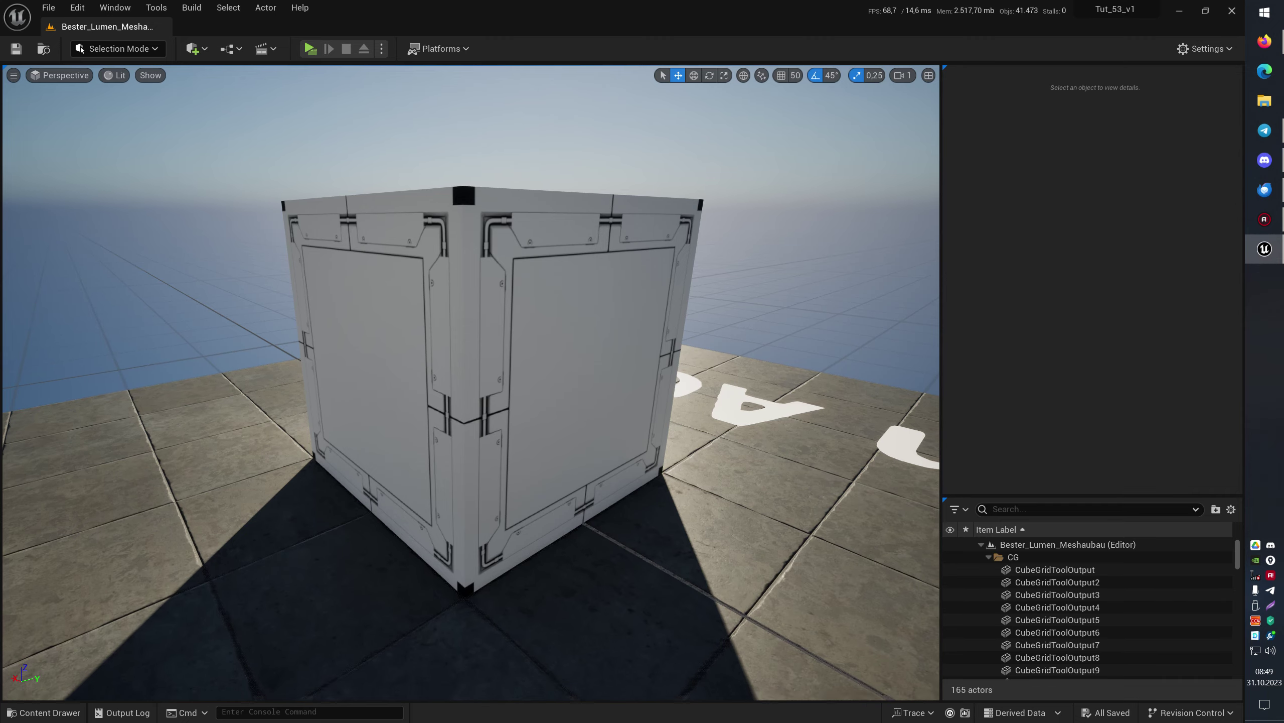